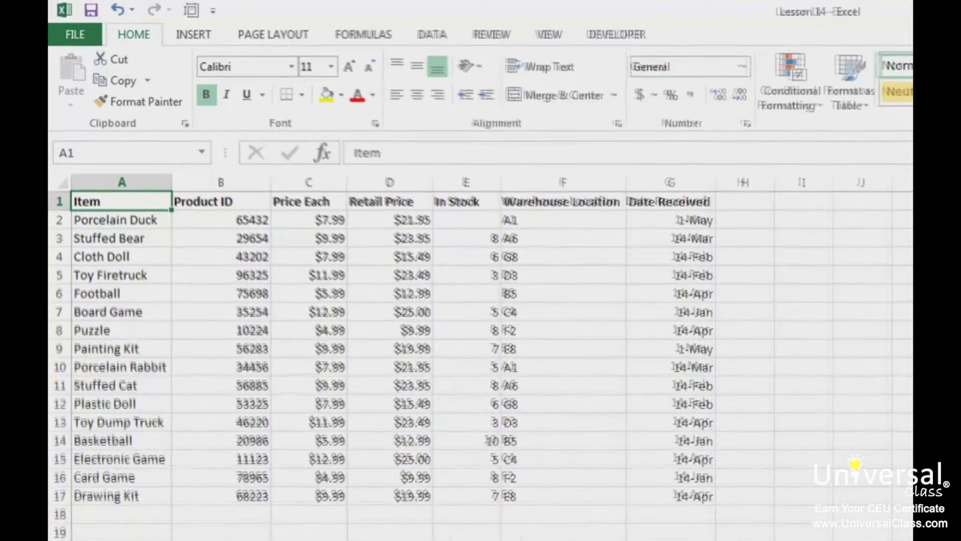
# Start a data validation rule for the Product ID column from B2 downward that allows only whole numbers.
pyautogui.moveTo(216, 192); pyautogui.dragTo(220, 538)
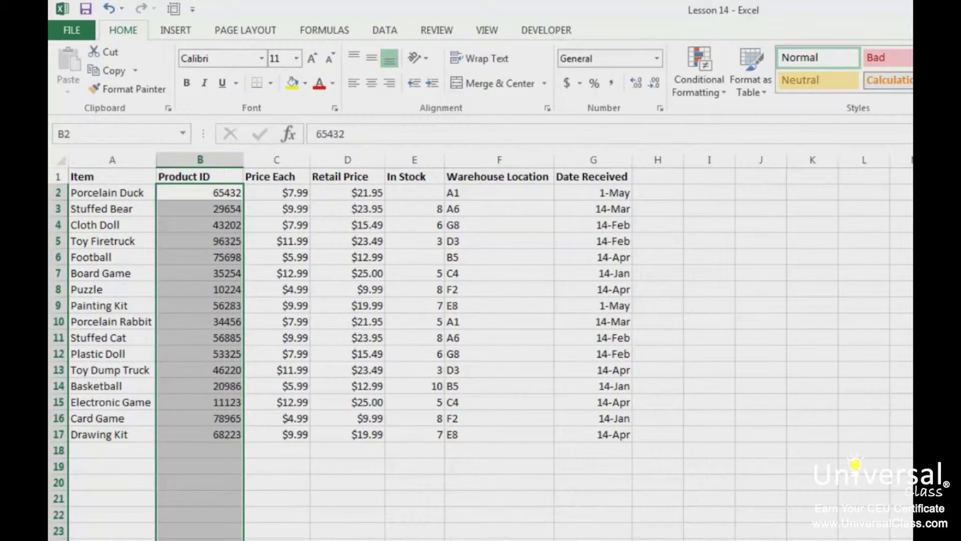
pyautogui.click(383, 31)
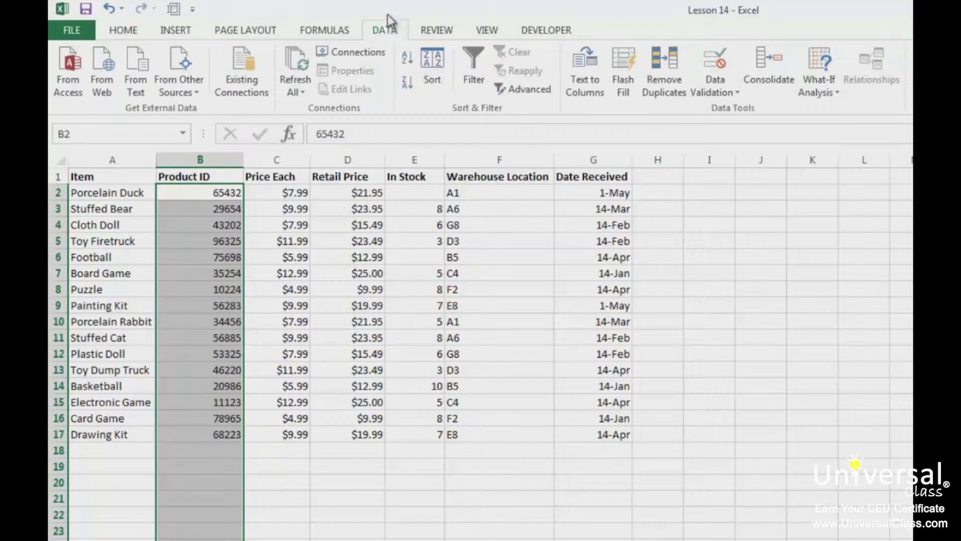
pyautogui.click(736, 91)
pyautogui.click(747, 110)
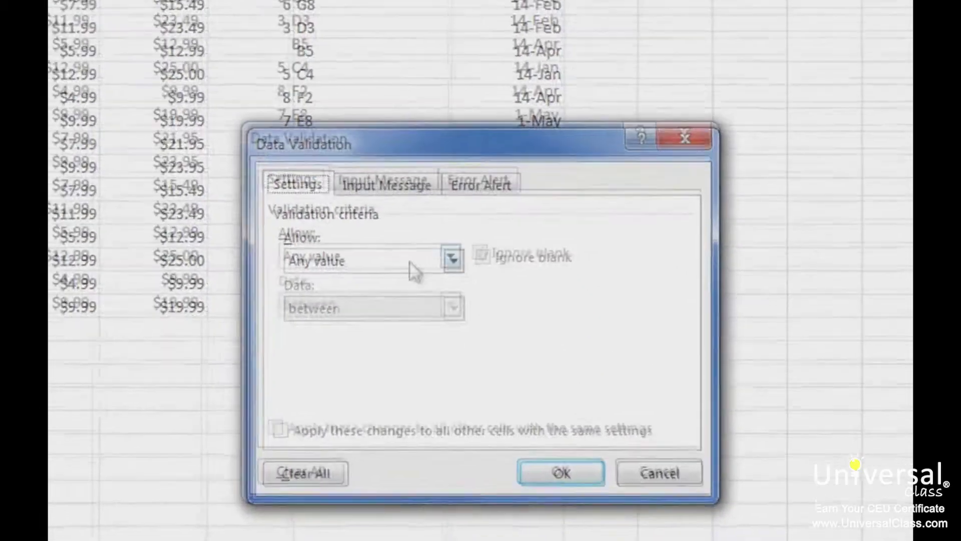
pyautogui.click(527, 405)
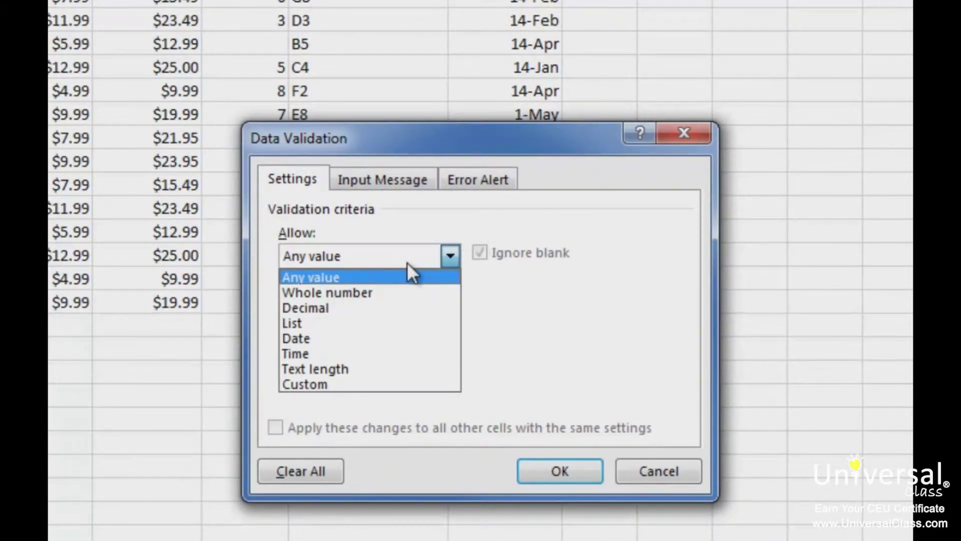
pyautogui.click(340, 292)
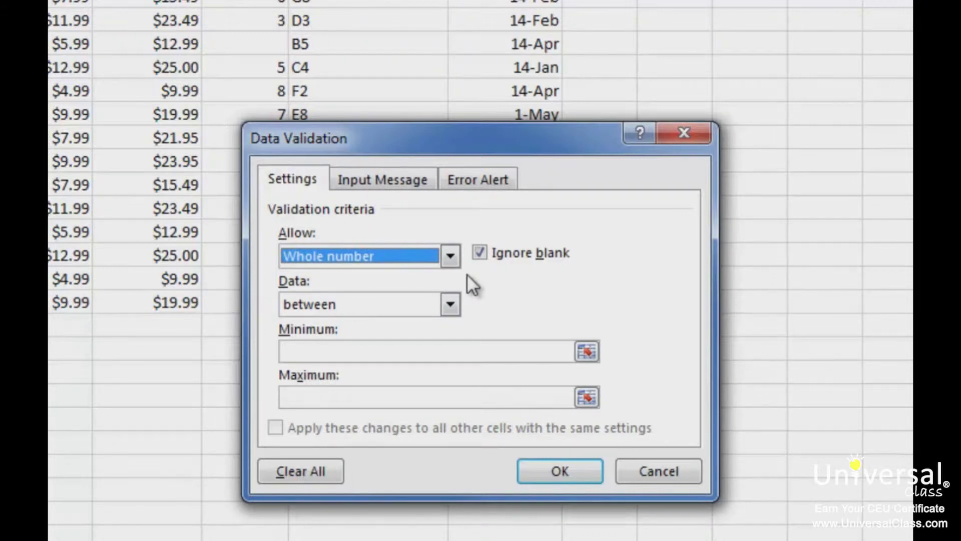
# Restrict the whole numbers to between a minimum of 10000 and a maximum of 99999, and apply the rule.
pyautogui.click(397, 298)
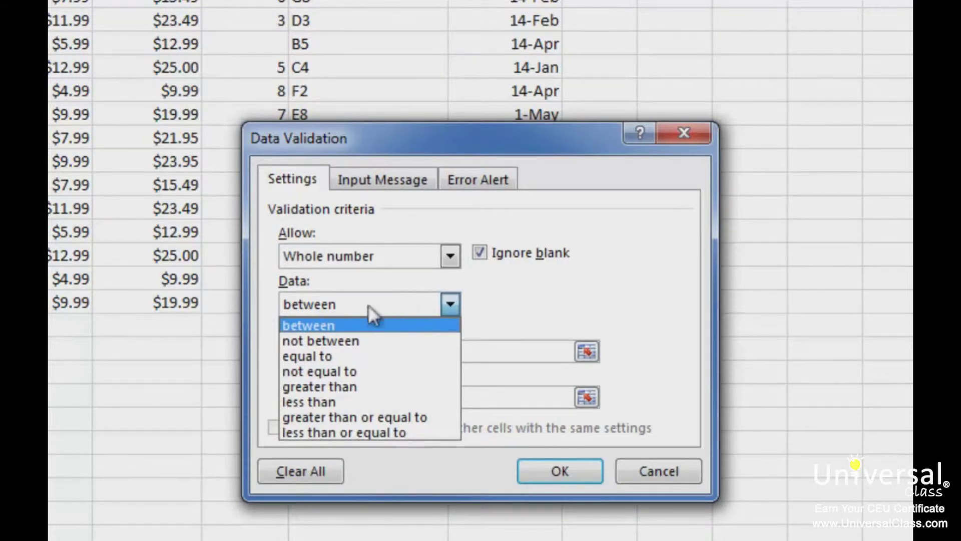
pyautogui.click(346, 326)
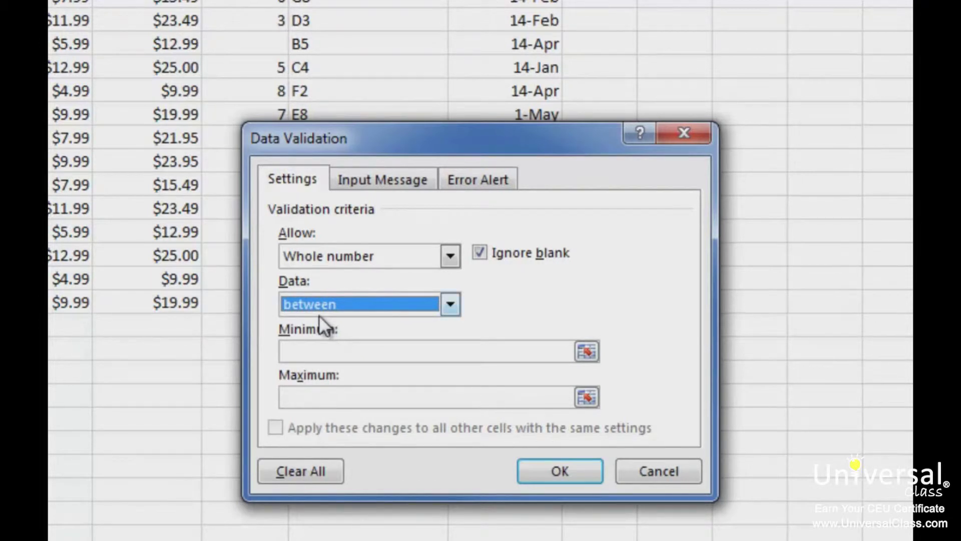
pyautogui.click(307, 350)
pyautogui.write('10000')
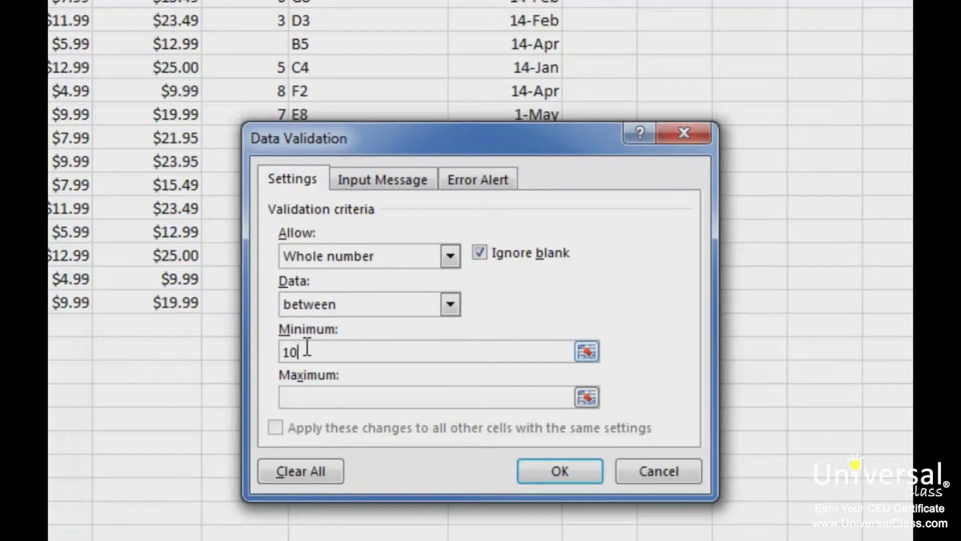
pyautogui.click(312, 399)
pyautogui.write('99999')
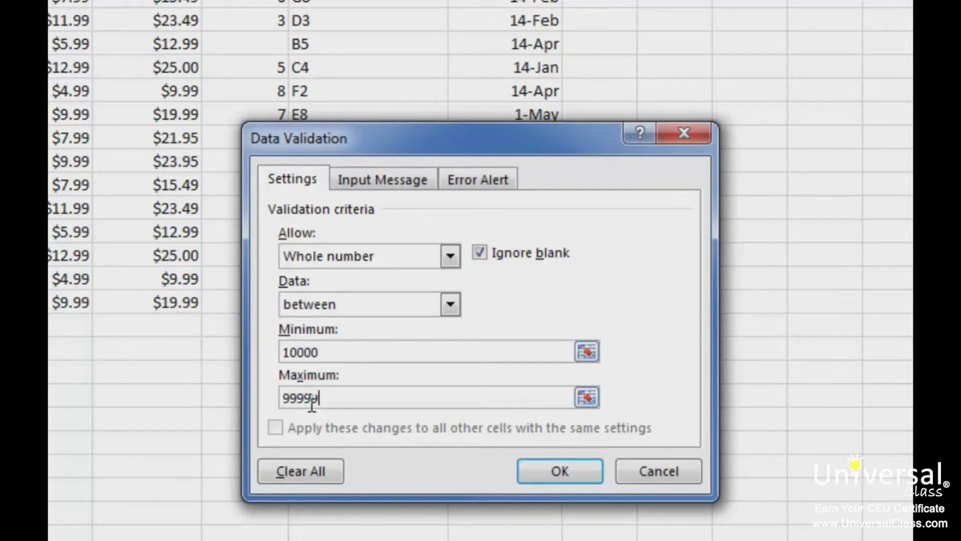
pyautogui.click(551, 473)
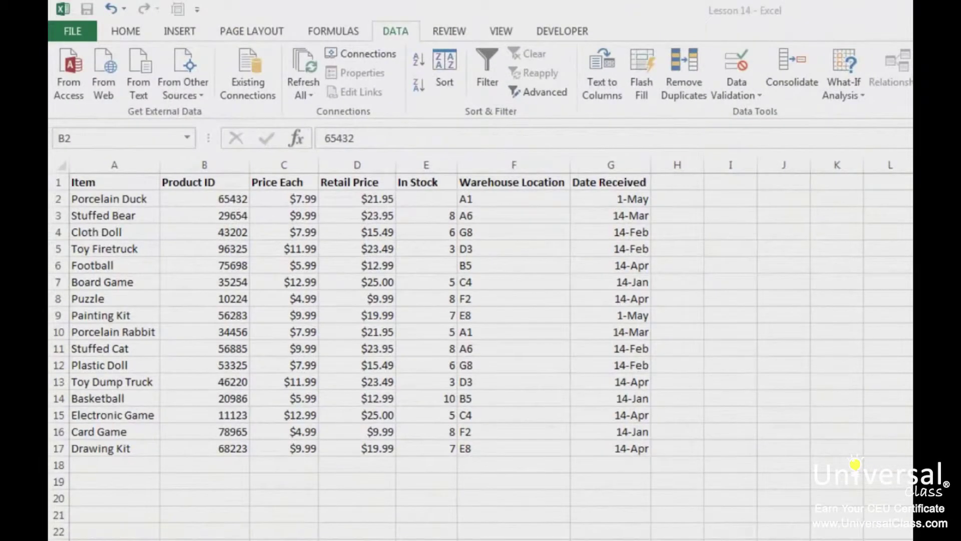
# Try to enter 1234 in cell B18 to test the validation rule, and cancel the entry.
pyautogui.click(228, 468)
pyautogui.click(228, 467)
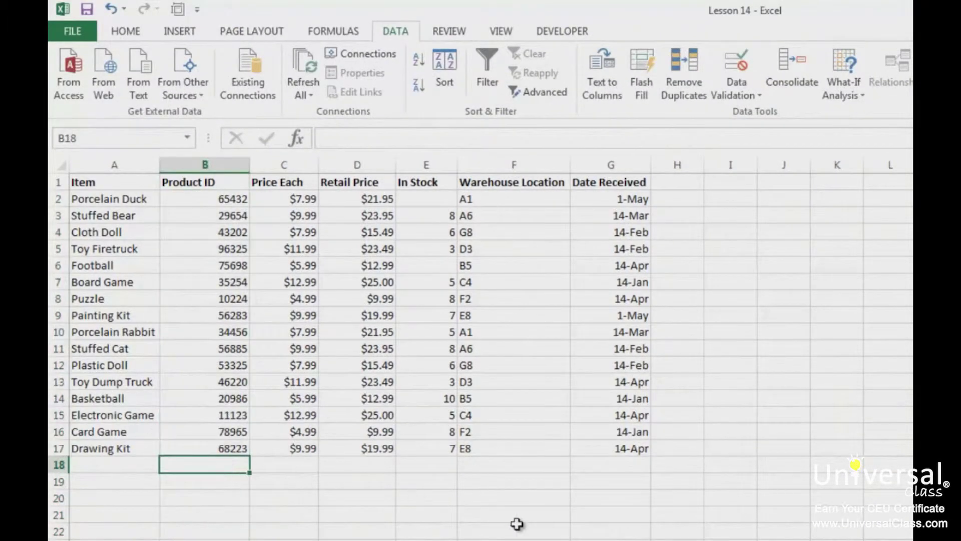
pyautogui.write('1234')
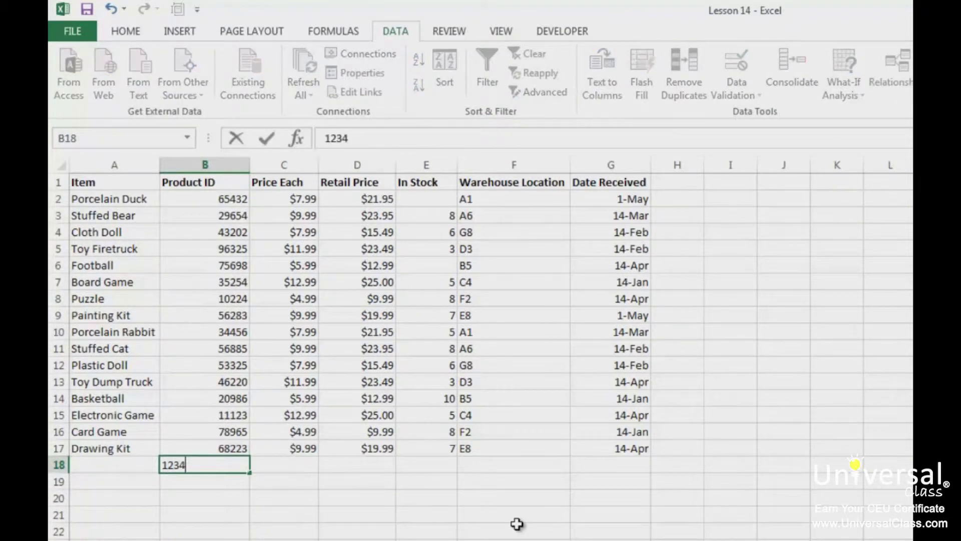
pyautogui.press('Return')
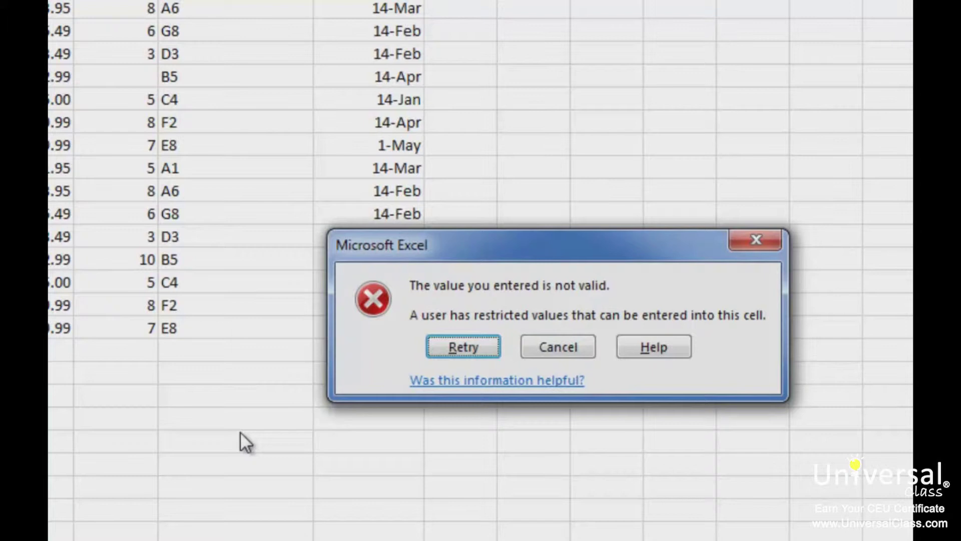
pyautogui.press('Escape')
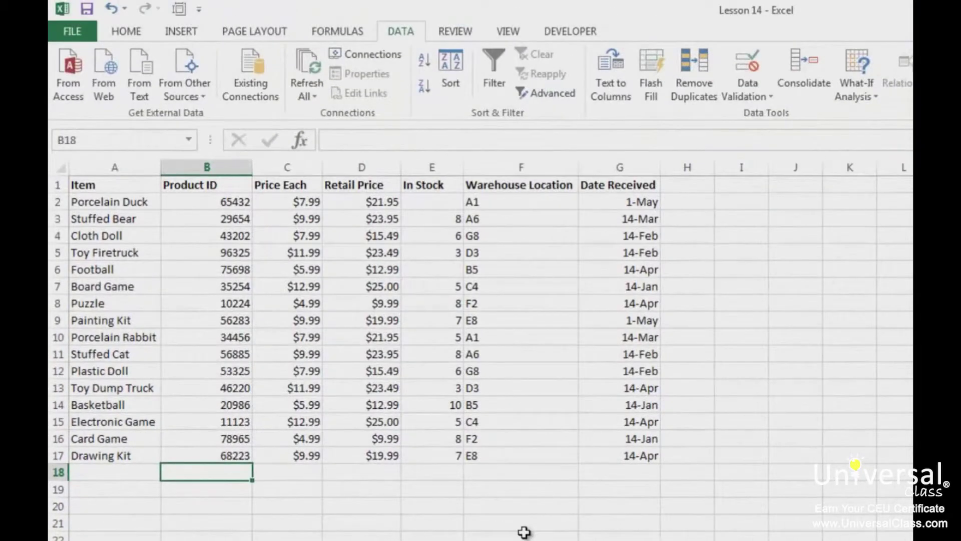
# Give cell B18's validation an input message titled "Instructions": "Enter only whole numbers that contain five characters. Number cannot be less than 10000.".
pyautogui.click(771, 103)
pyautogui.click(840, 119)
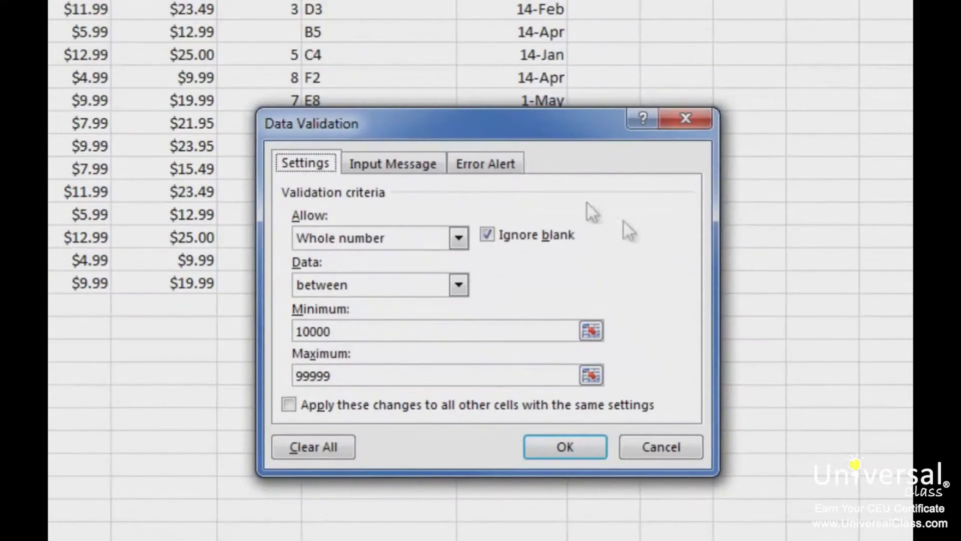
pyautogui.click(401, 161)
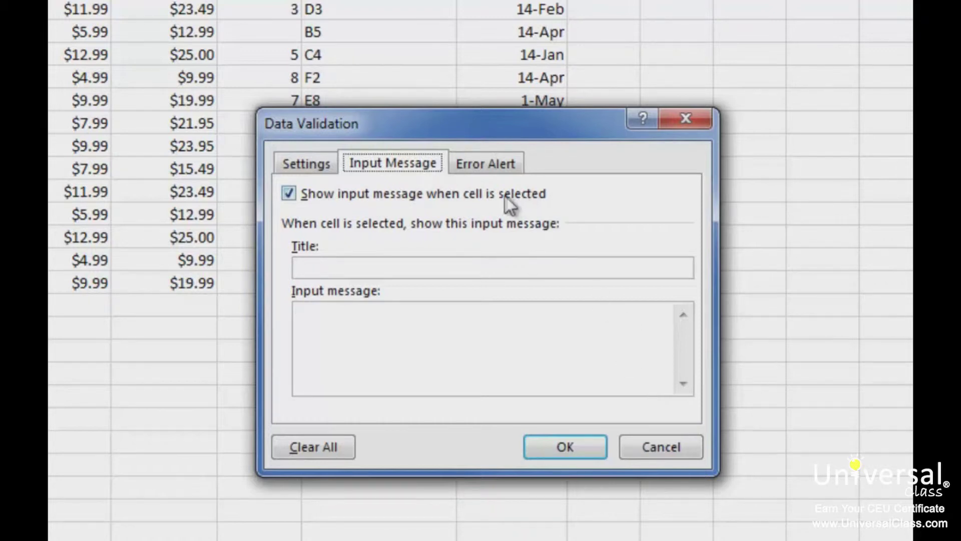
pyautogui.click(384, 267)
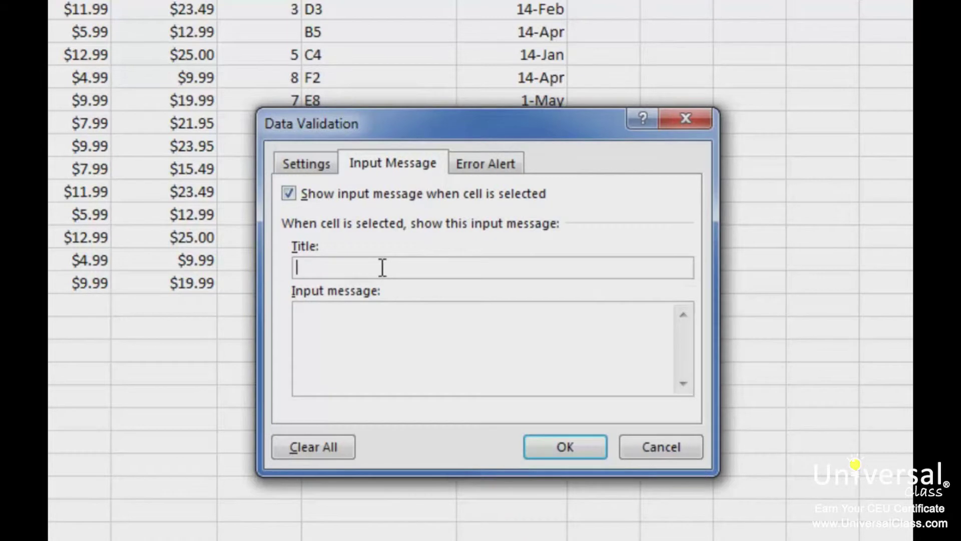
pyautogui.write('Instructions')
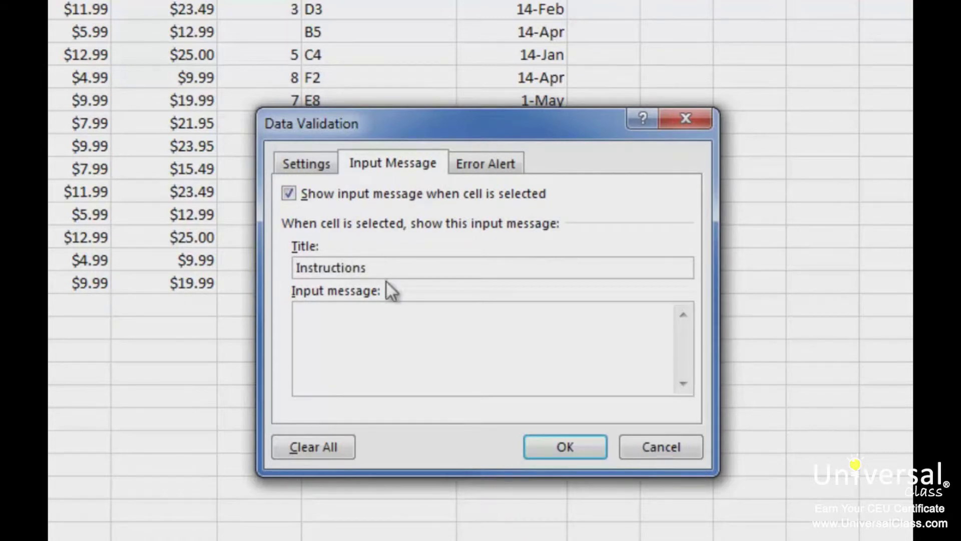
pyautogui.click(409, 330)
pyautogui.write('Enter only whole numbers that contain five characters. Number cannot be less than 10000.')
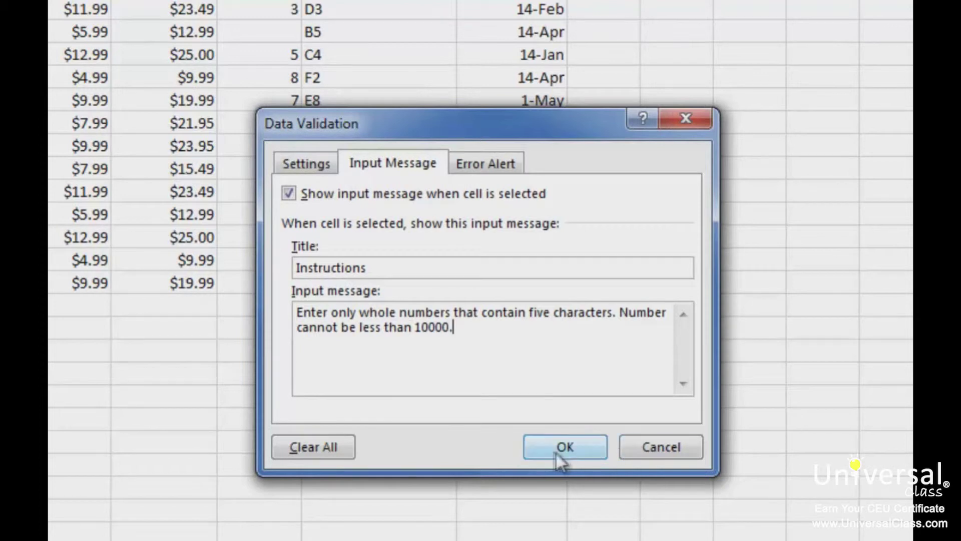
pyautogui.click(556, 452)
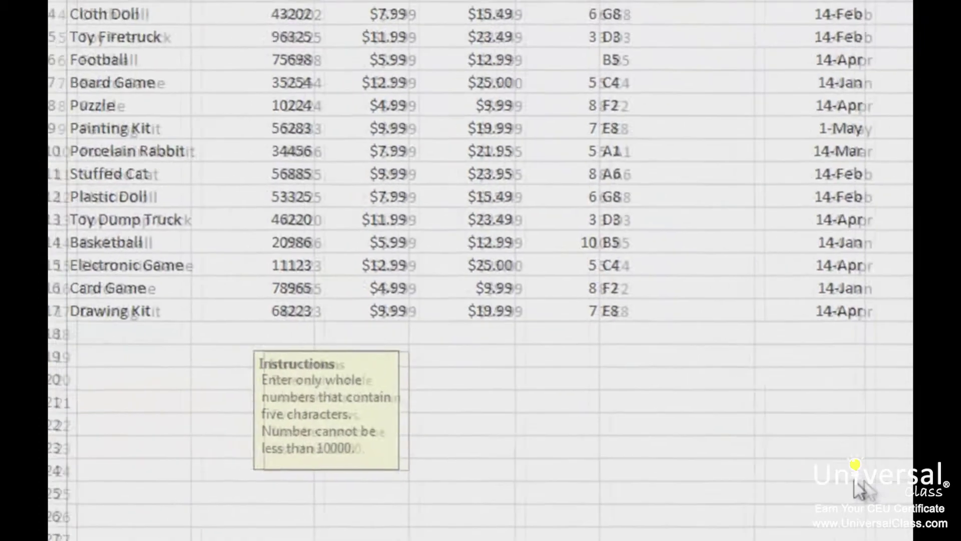
# Reselect cell B18 to check its input message.
pyautogui.click(262, 338)
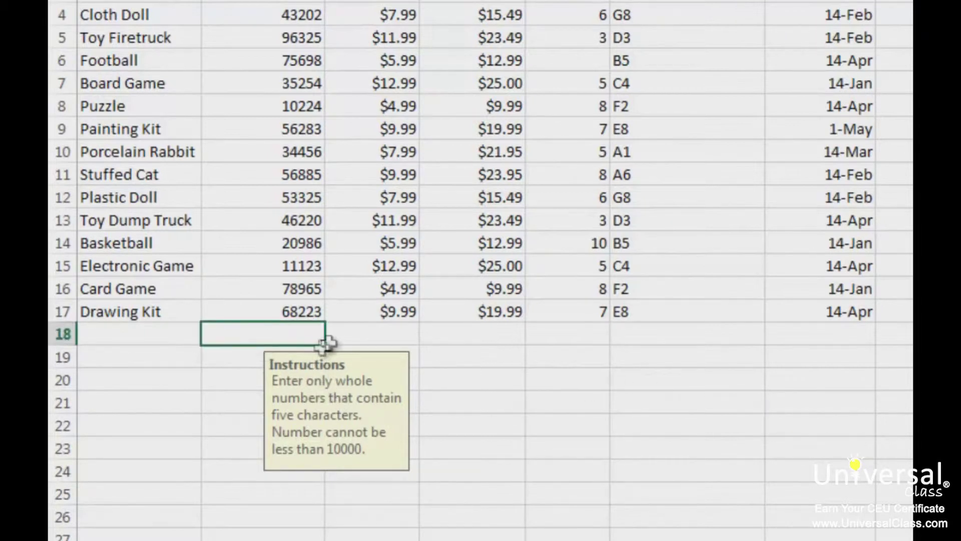
pyautogui.click(247, 355)
pyautogui.click(256, 333)
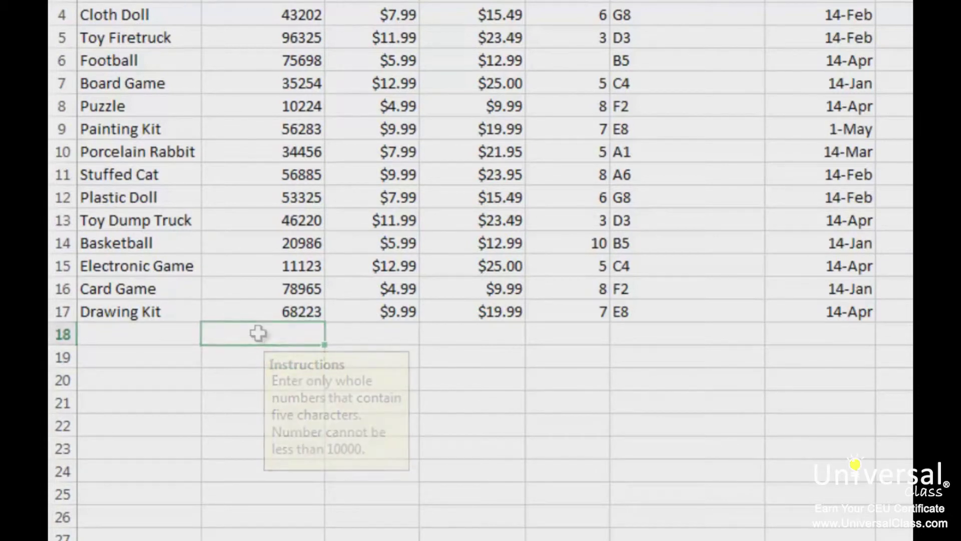
pyautogui.press('Return')
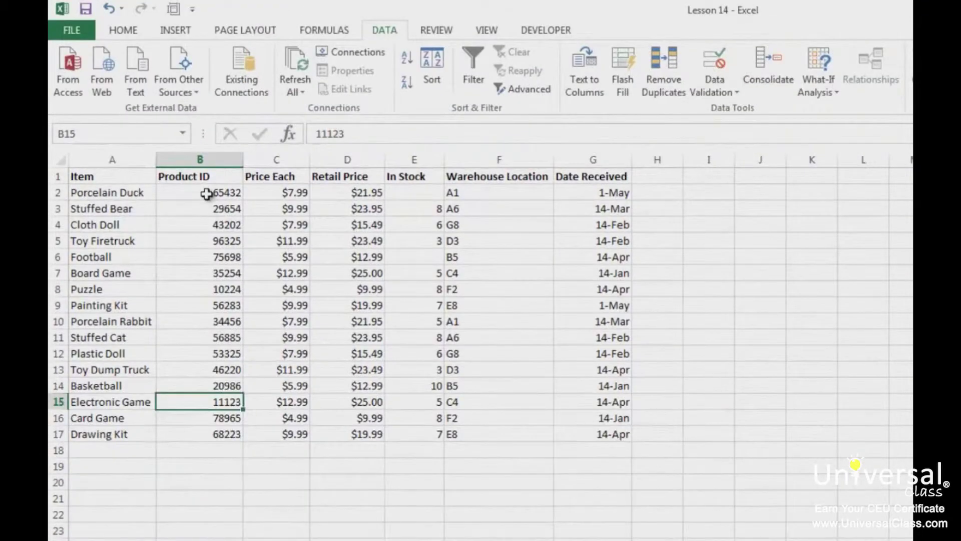
# Set the error alert style to Warning in the data validation of Product ID cells B2 to B17.
pyautogui.moveTo(207, 194); pyautogui.dragTo(200, 539)
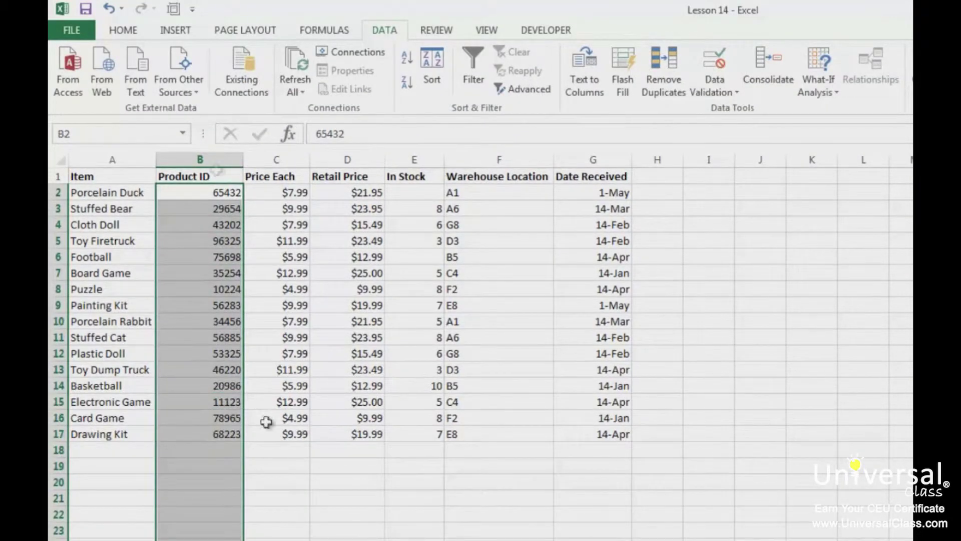
pyautogui.moveTo(220, 184); pyautogui.dragTo(215, 437)
pyautogui.click(715, 62)
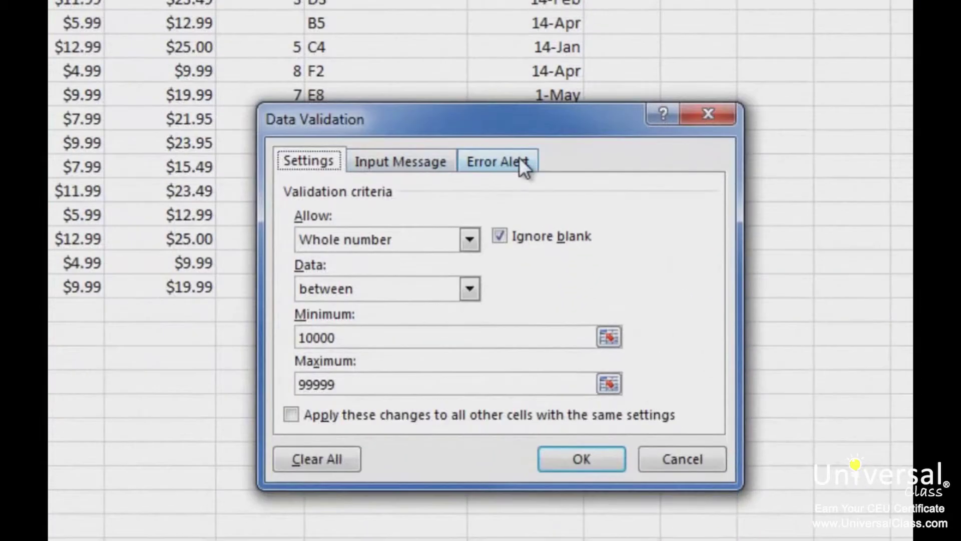
pyautogui.click(589, 347)
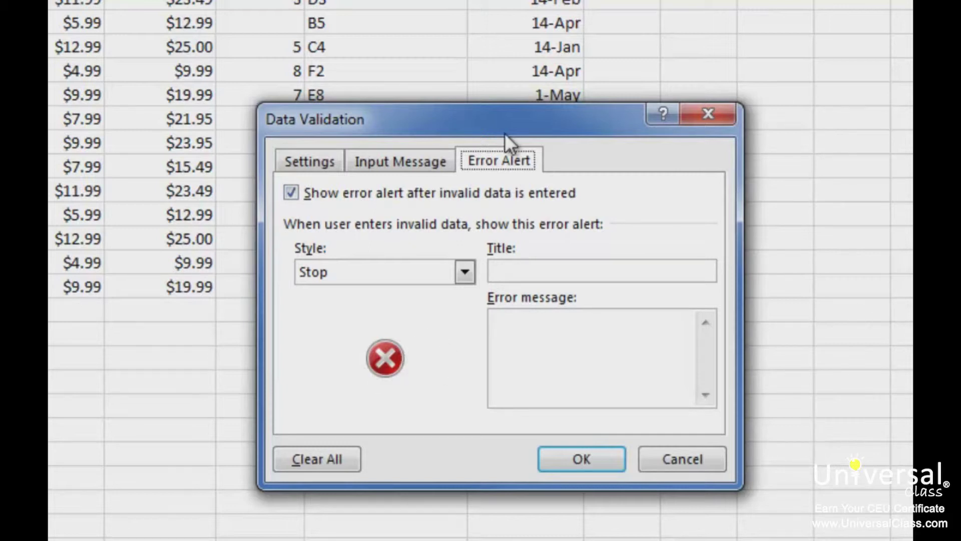
pyautogui.click(441, 272)
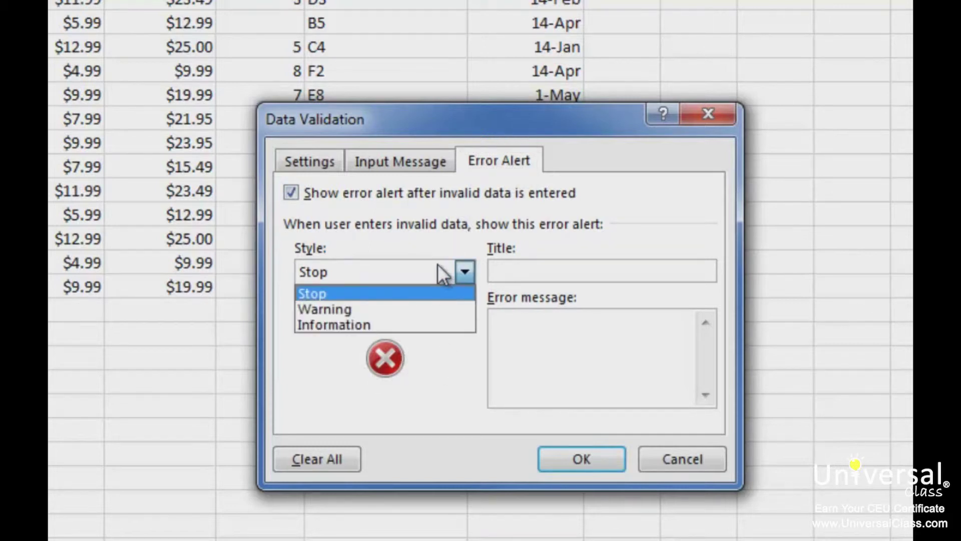
pyautogui.click(377, 308)
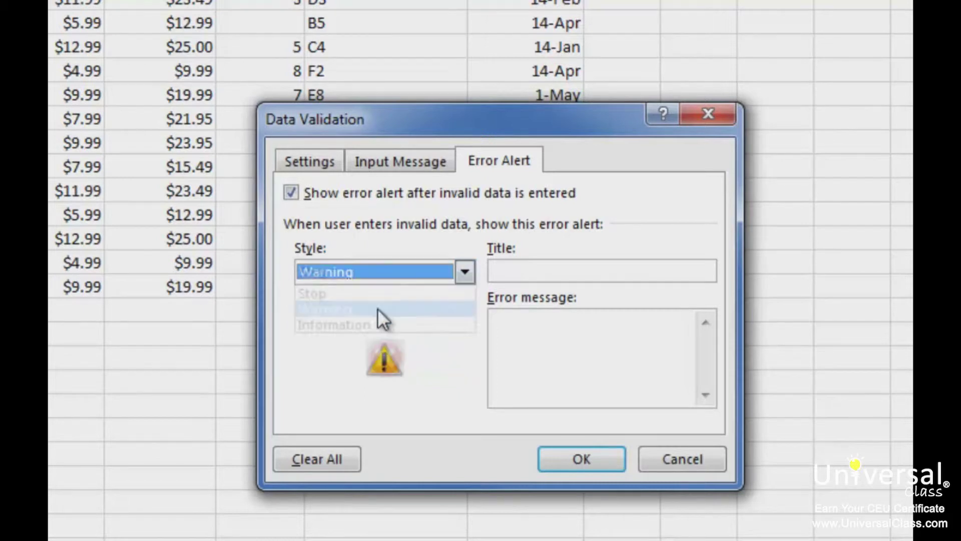
# Title the error alert "Incorrect Data Type" with the message "The data does not match the required format. Do you wish to continue?" and apply it.
pyautogui.click(570, 275)
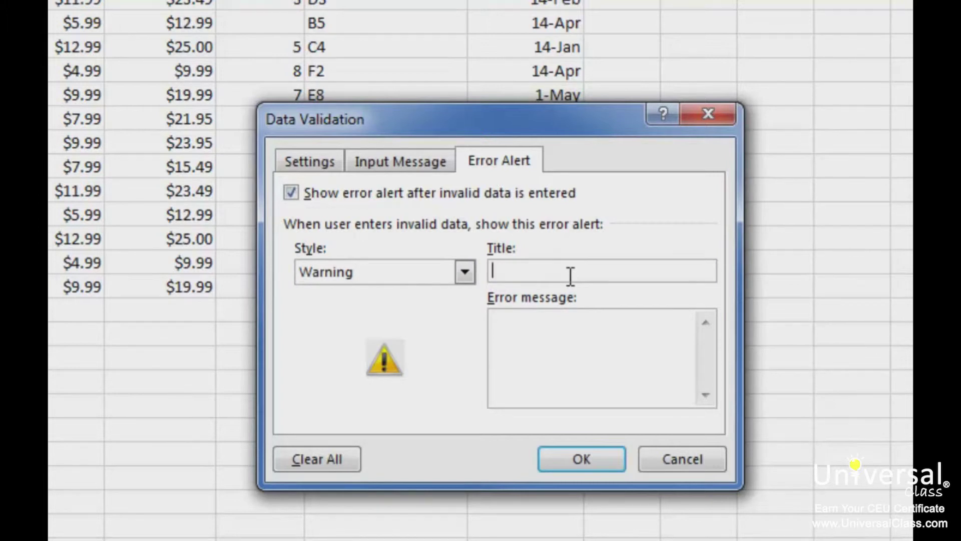
pyautogui.write('Incorrect Data Type')
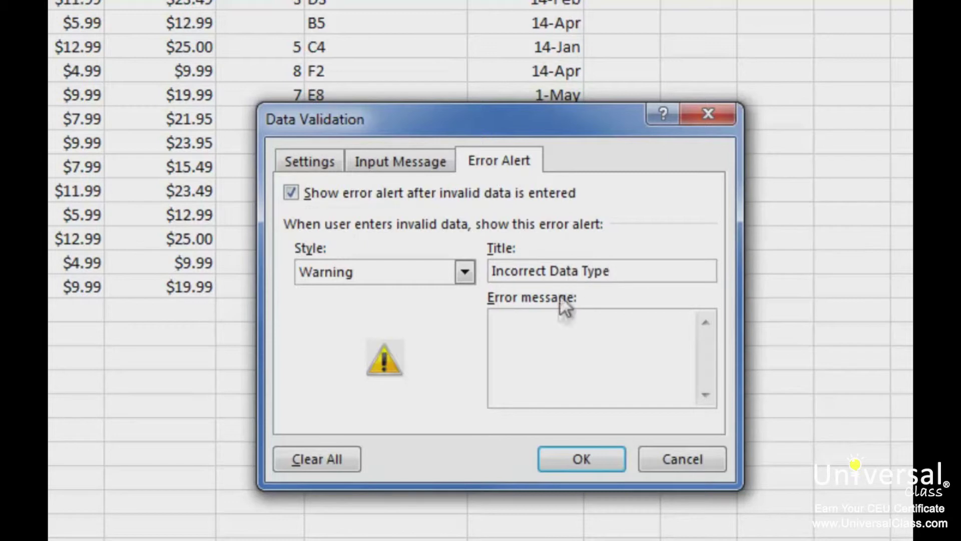
pyautogui.click(577, 339)
pyautogui.write('The data does not match the required format. Do you wish to continue?')
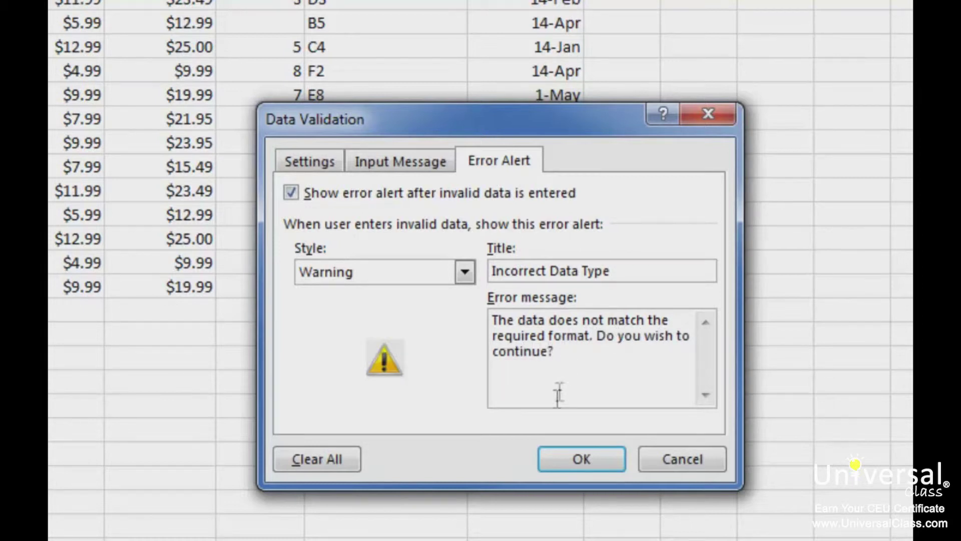
pyautogui.click(587, 463)
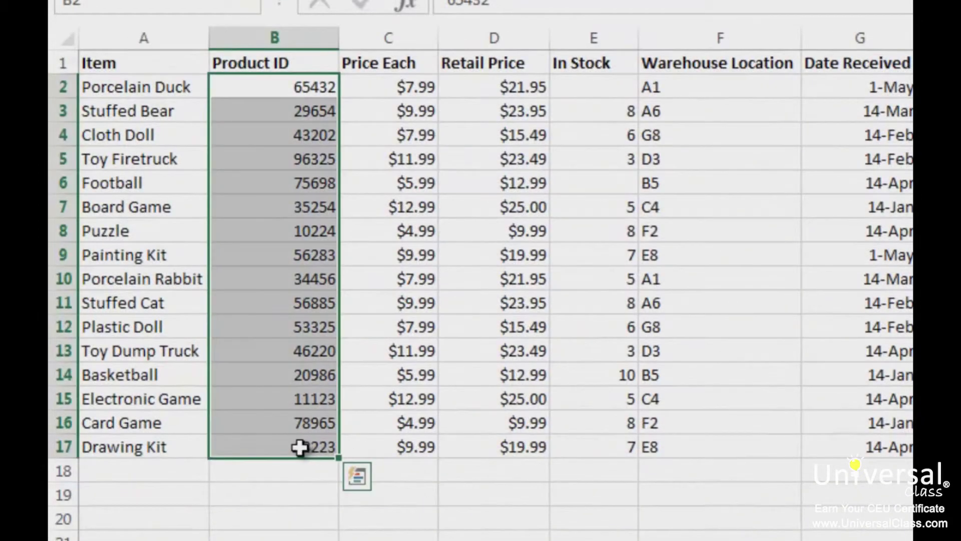
# Try to enter 12 in cell B17 to test the warning alert, and cancel the entry.
pyautogui.click(320, 450)
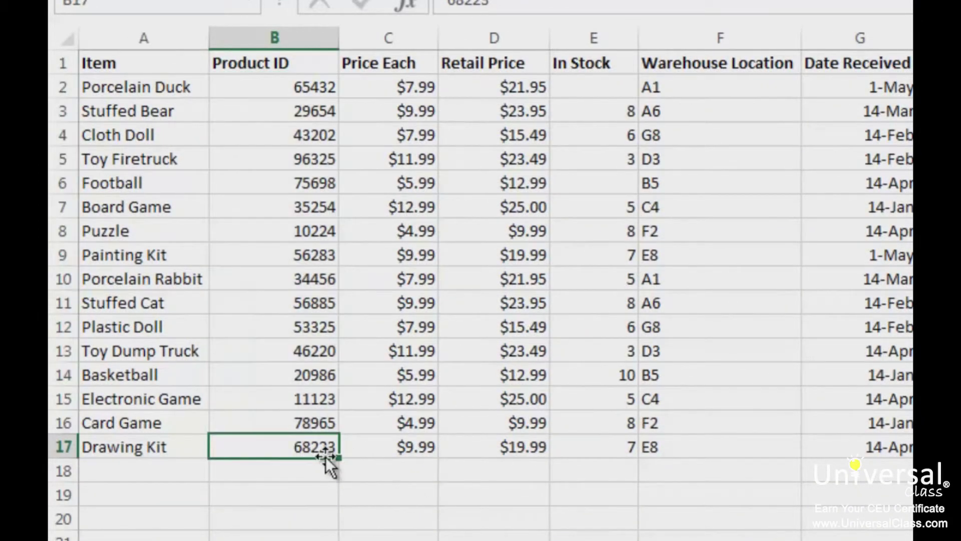
pyautogui.write('12')
pyautogui.press('Return')
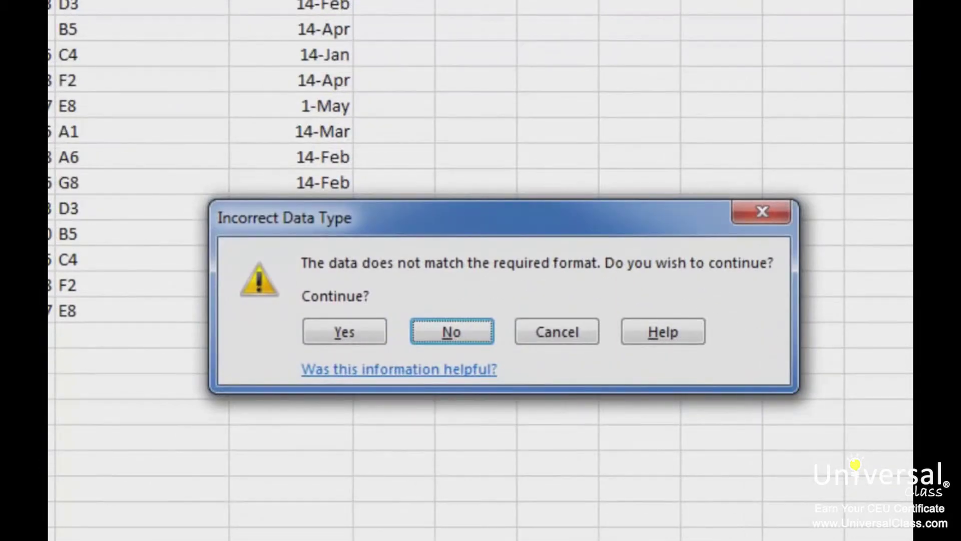
pyautogui.press('Escape')
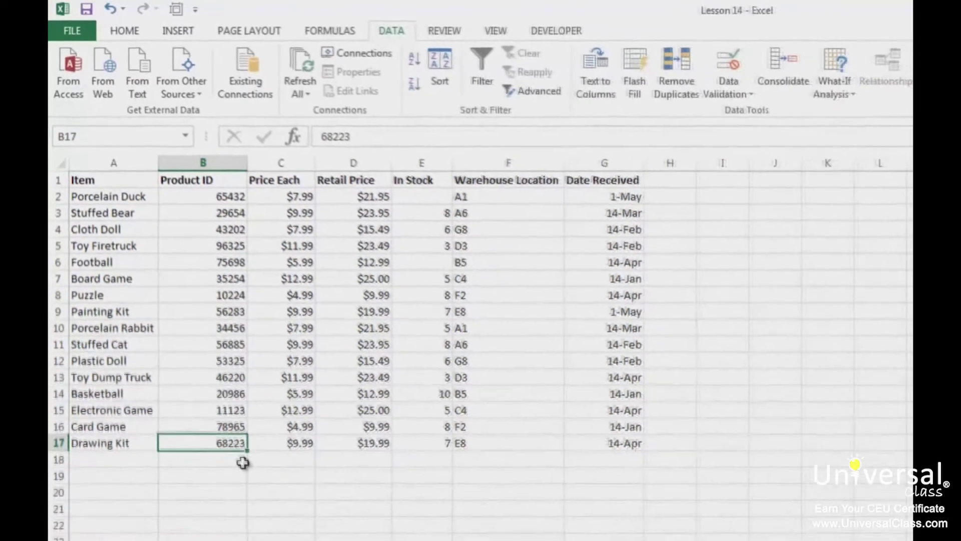
# Enter 1234 in cell B17, continuing past the validation warning, and circle the invalid data on the sheet.
pyautogui.write('1234')
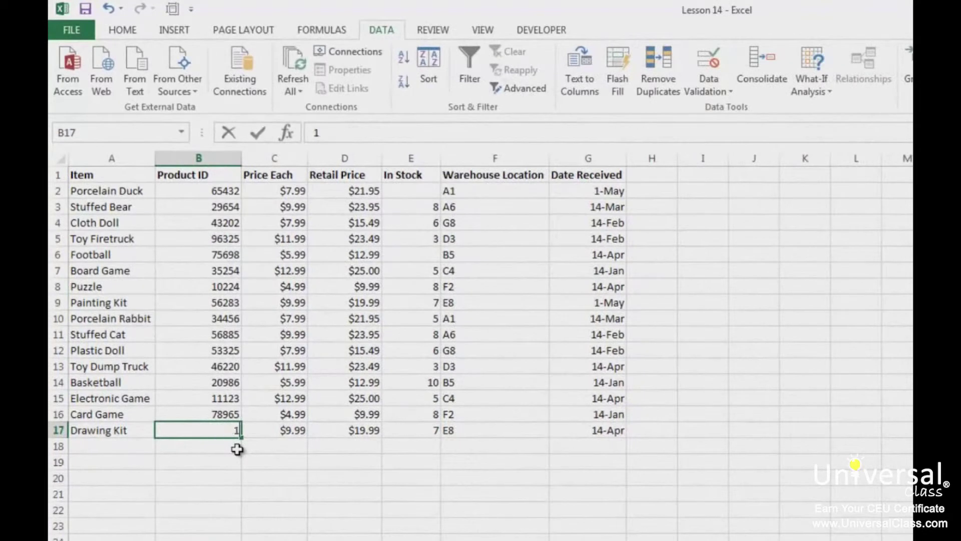
pyautogui.press('Return')
pyautogui.press('Left')
pyautogui.press('Return')
pyautogui.press('Down')
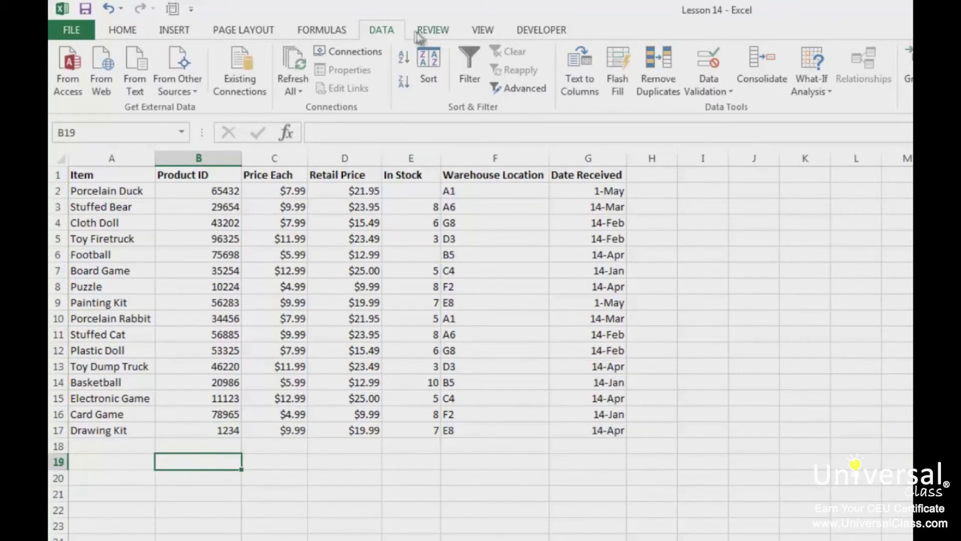
pyautogui.click(710, 91)
pyautogui.click(797, 131)
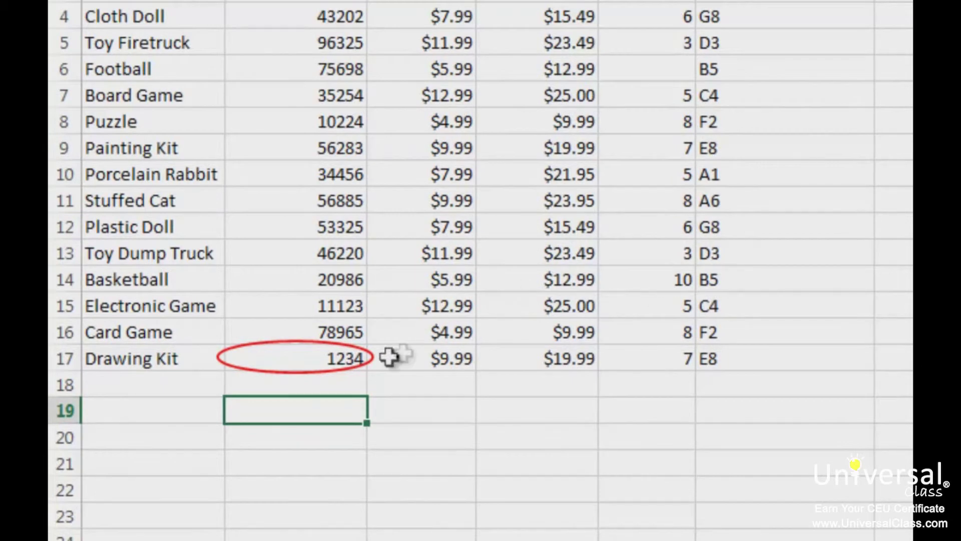
# Correct the Product ID in cell B17 to 12345 and clear the validation circles.
pyautogui.click(318, 358)
pyautogui.write('12345')
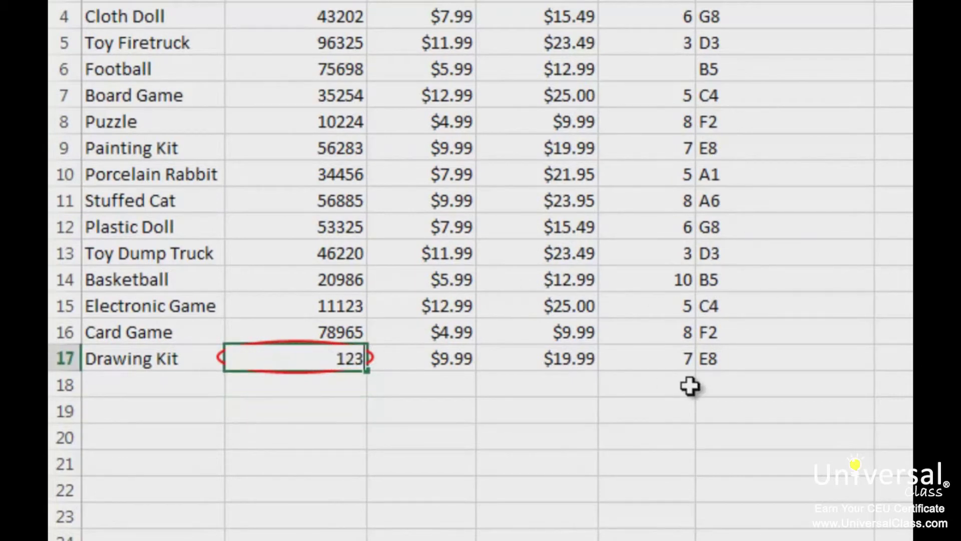
pyautogui.press('Return')
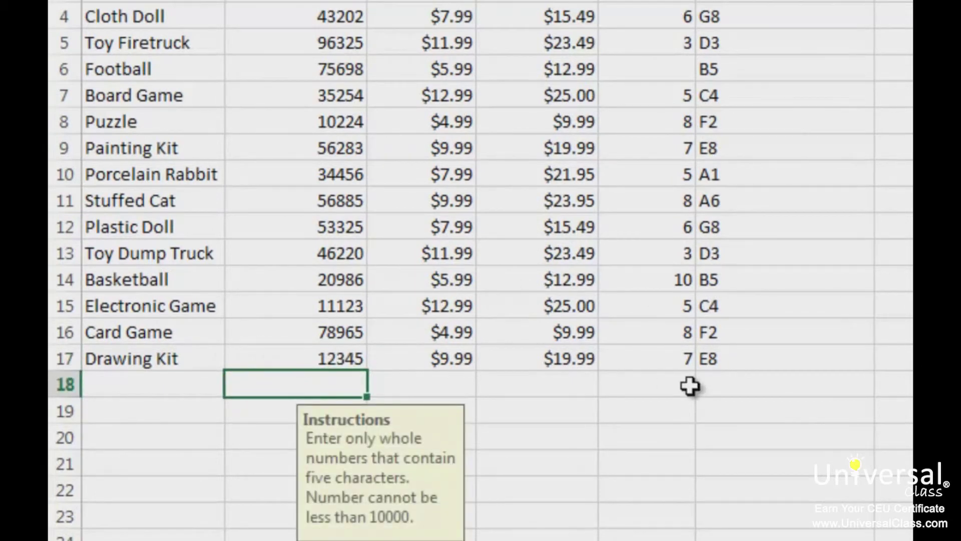
pyautogui.press('Return')
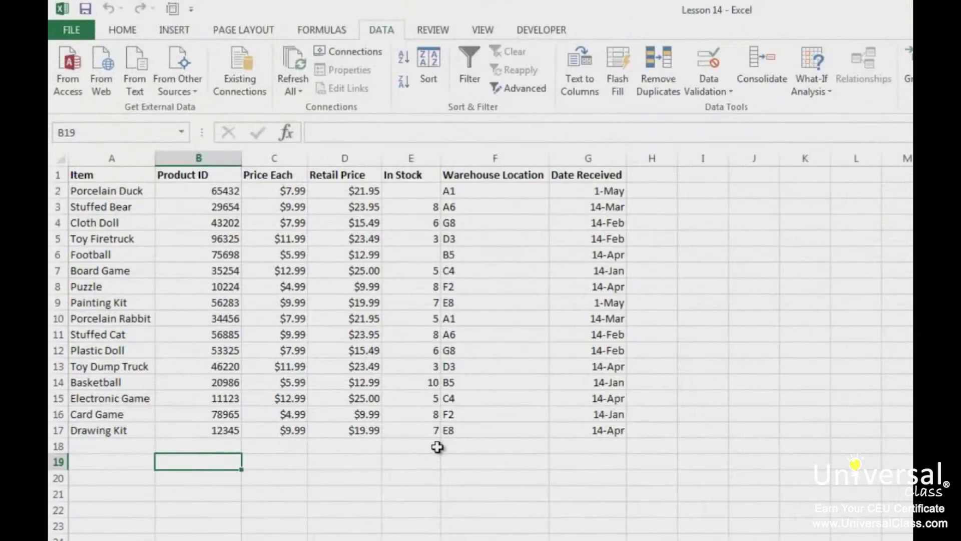
pyautogui.click(715, 91)
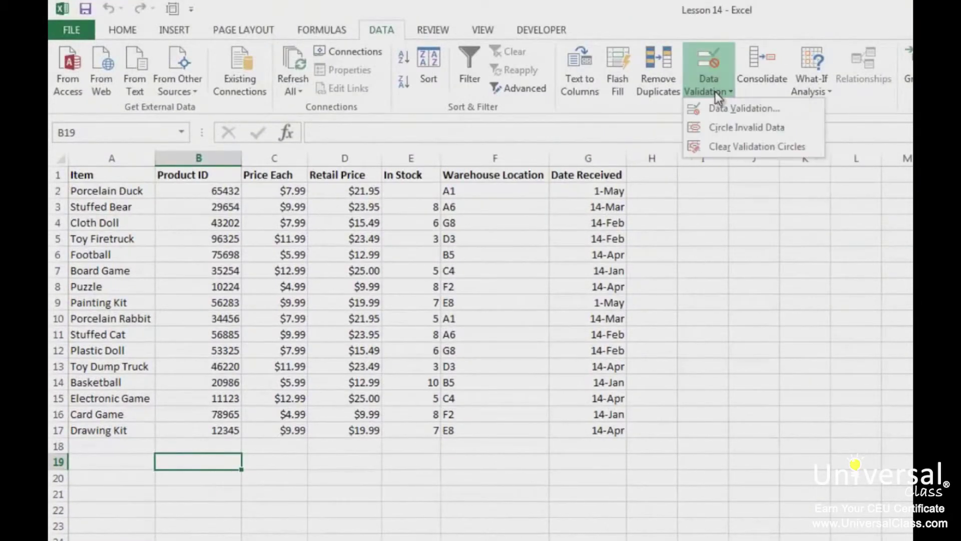
pyautogui.click(775, 147)
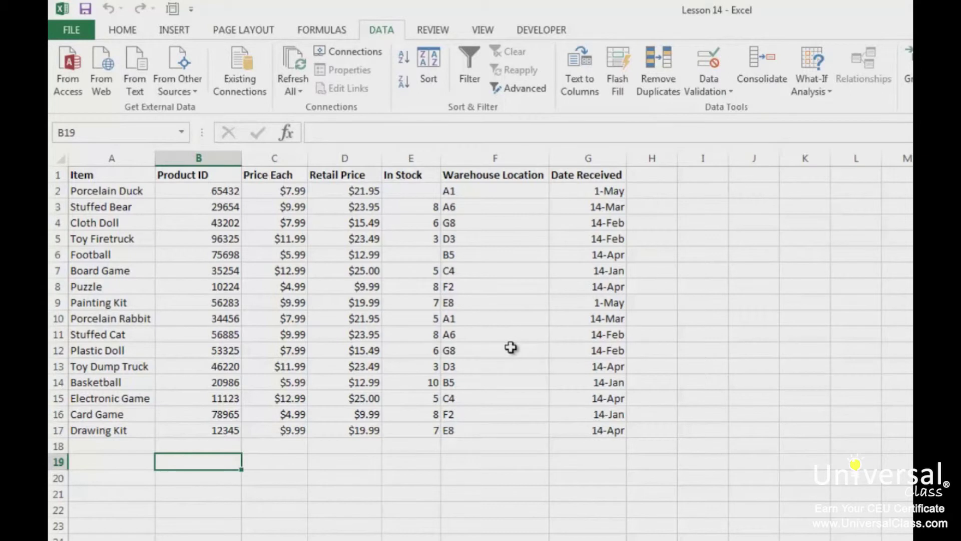
# List the warehouse locations A1, A6, G8, D3, B5, C4, F2 and E8 in cells K2 to K9.
pyautogui.click(346, 445)
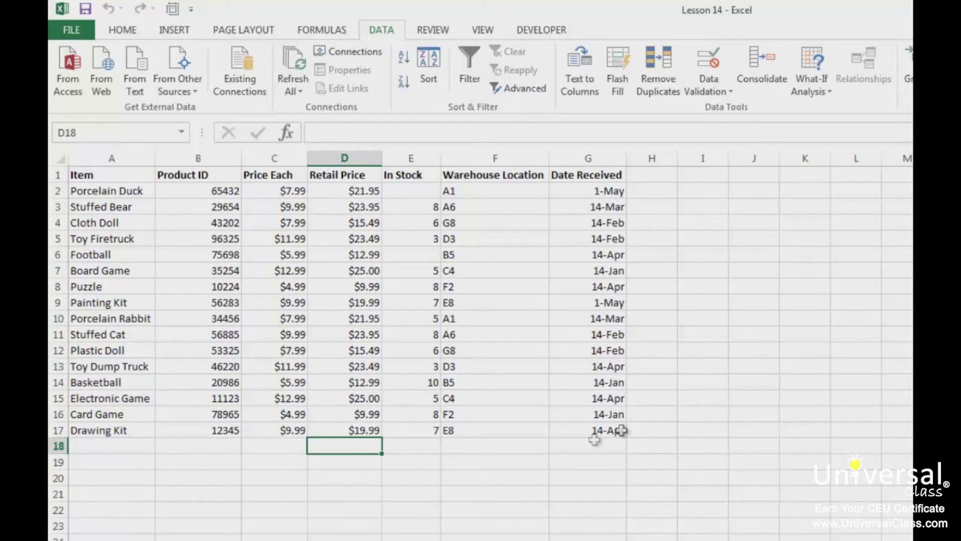
pyautogui.click(818, 188)
pyautogui.write('A1')
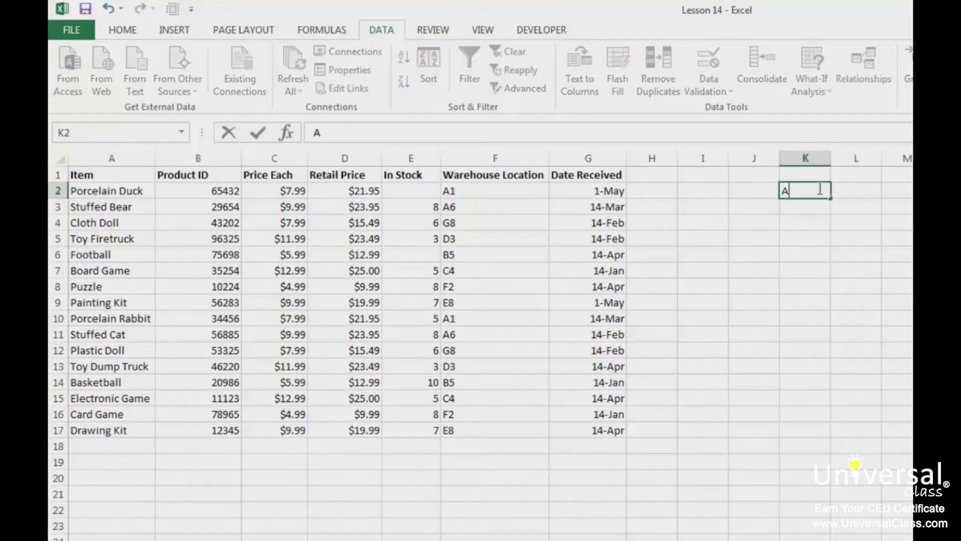
pyautogui.press('Return')
pyautogui.write('A6')
pyautogui.press('Return')
pyautogui.write('G8')
pyautogui.press('Return')
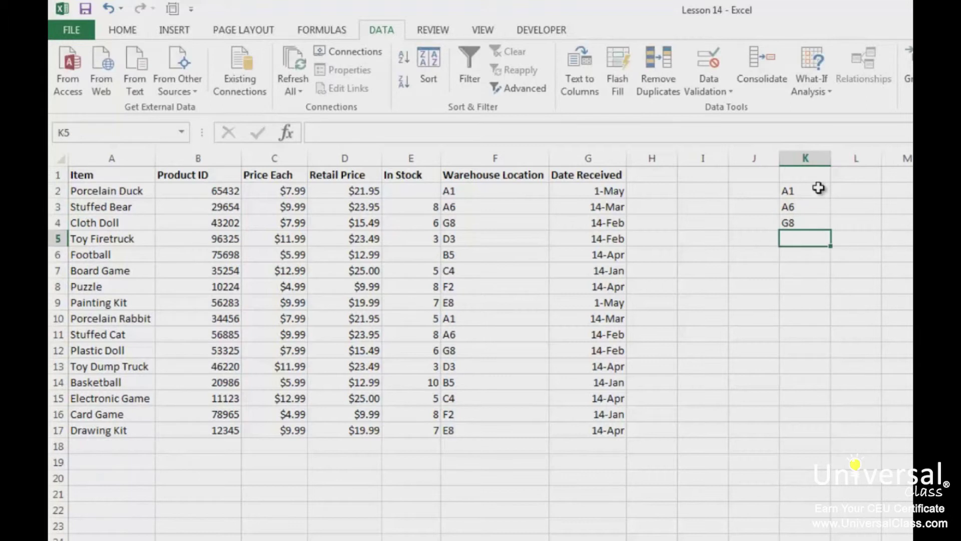
pyautogui.write('D3')
pyautogui.press('Return')
pyautogui.write('B5')
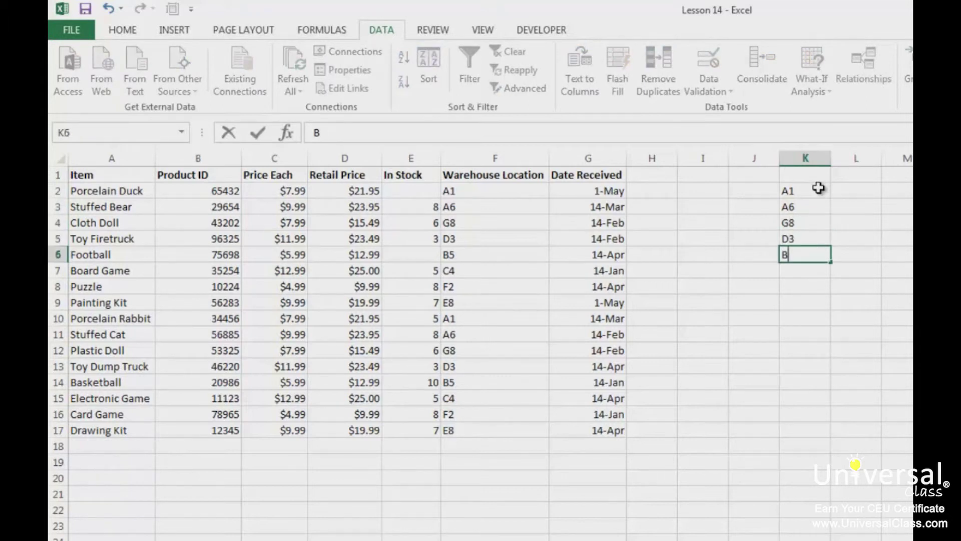
pyautogui.press('Return')
pyautogui.write('C4')
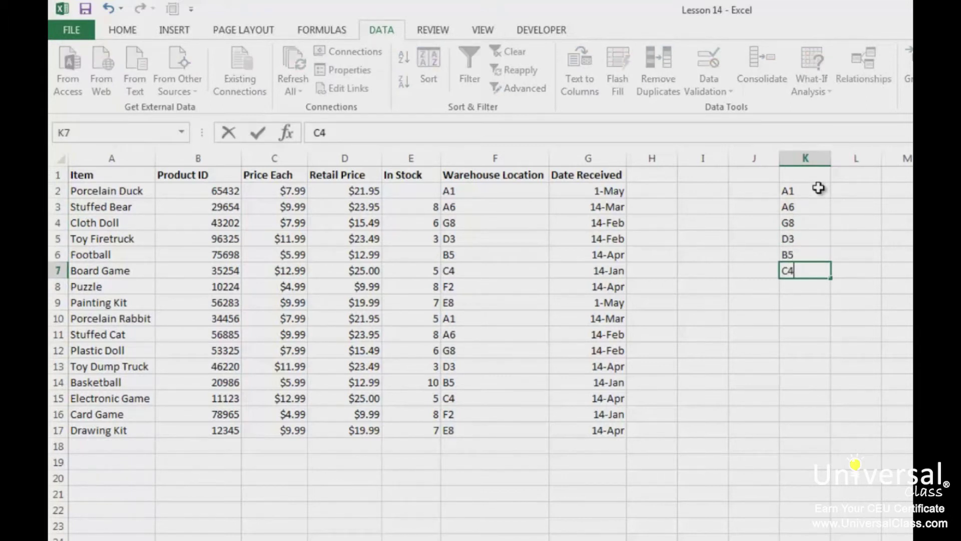
pyautogui.press('Return')
pyautogui.write('F2')
pyautogui.press('Return')
pyautogui.write('E')
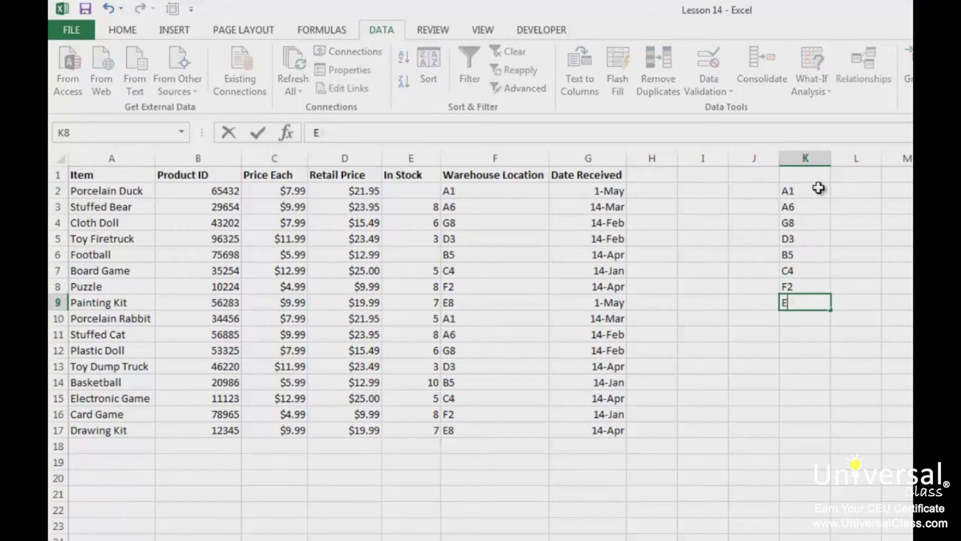
pyautogui.write('8')
pyautogui.press('Return')
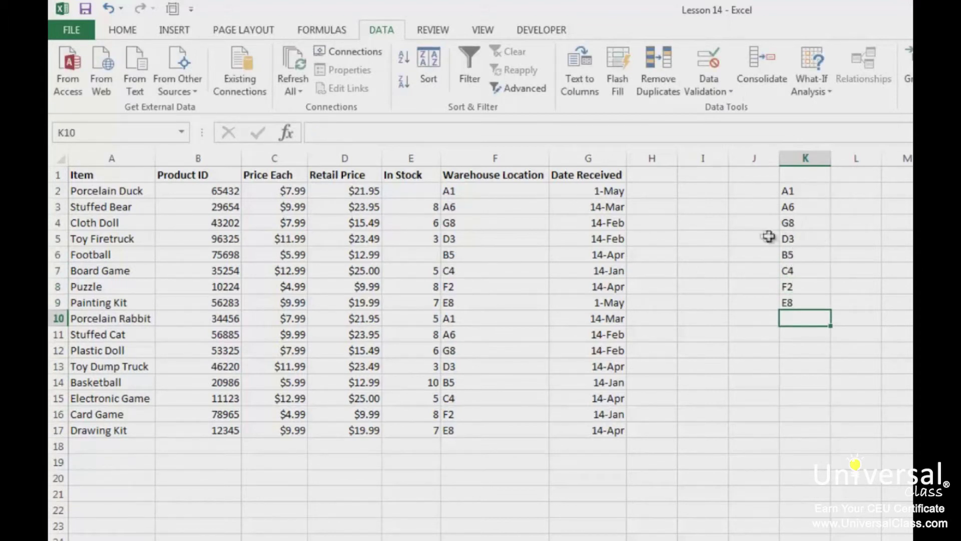
# Apply List data validation to the Warehouse Location cells F2 to F17, using cells K2 to K9 as the source.
pyautogui.moveTo(473, 193); pyautogui.dragTo(486, 436)
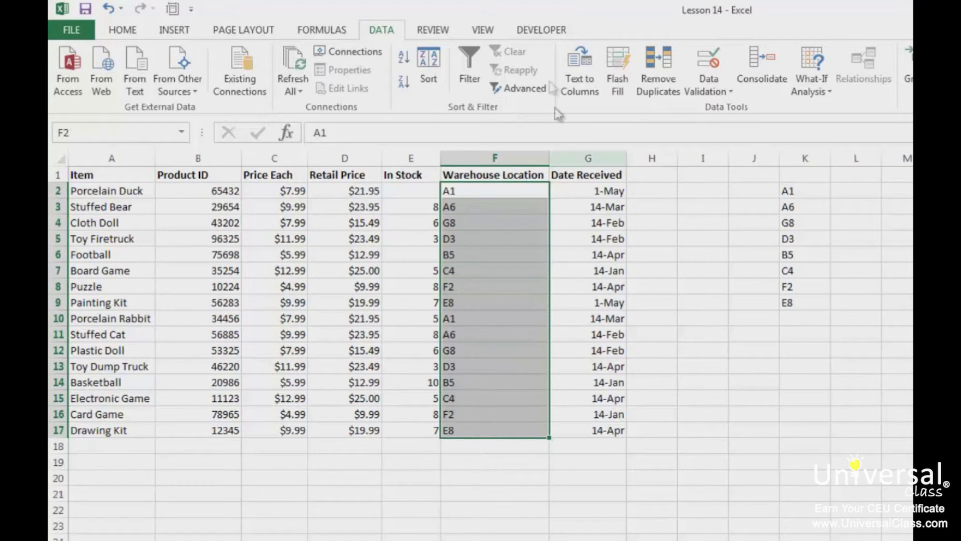
pyautogui.click(706, 62)
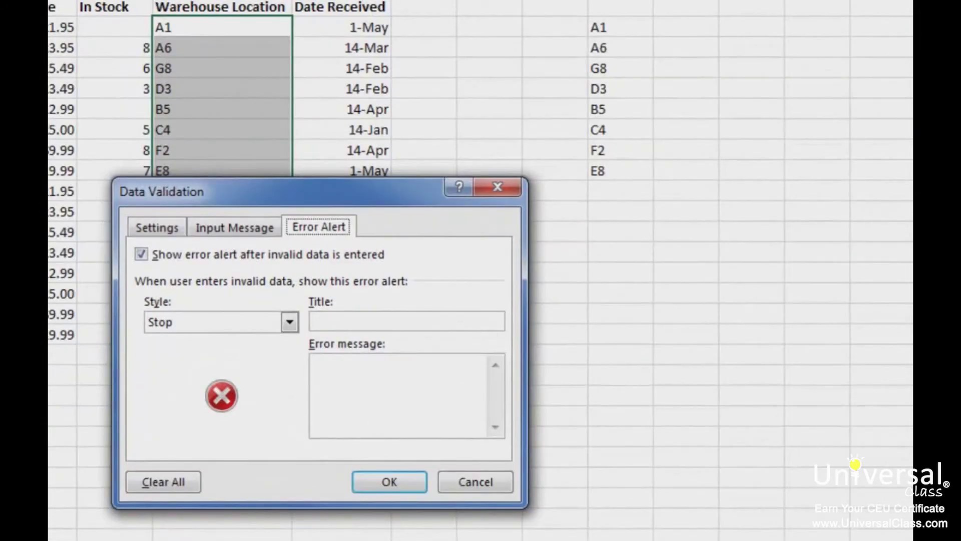
pyautogui.click(155, 227)
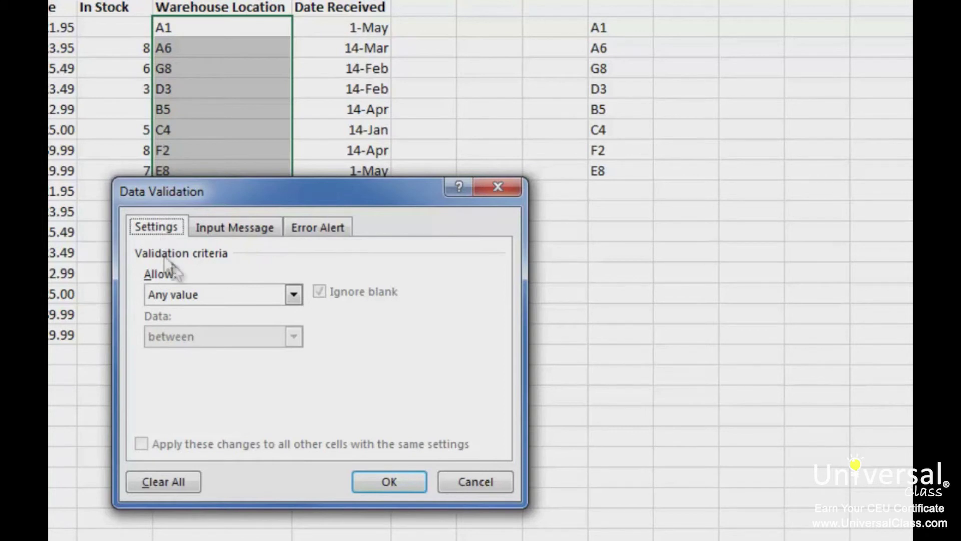
pyautogui.click(253, 294)
pyautogui.click(164, 353)
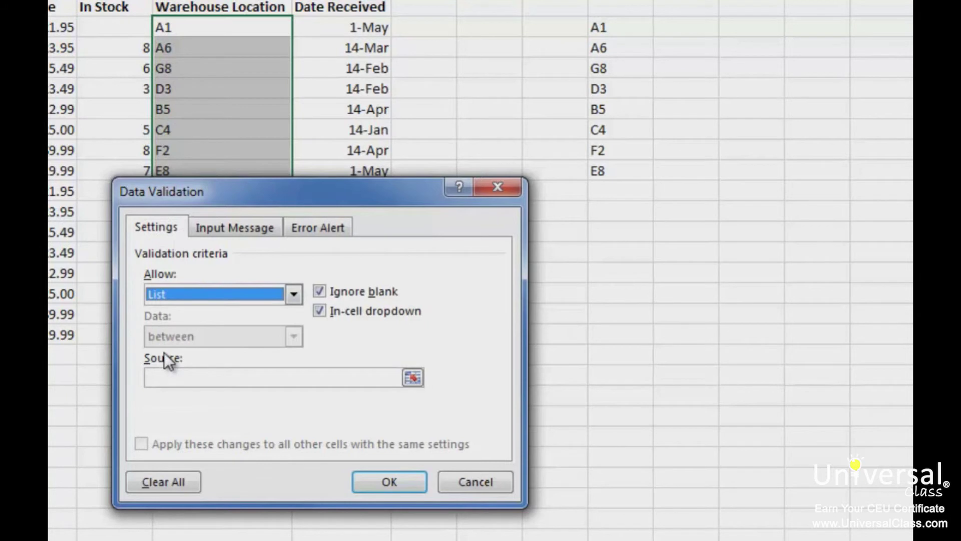
pyautogui.click(172, 379)
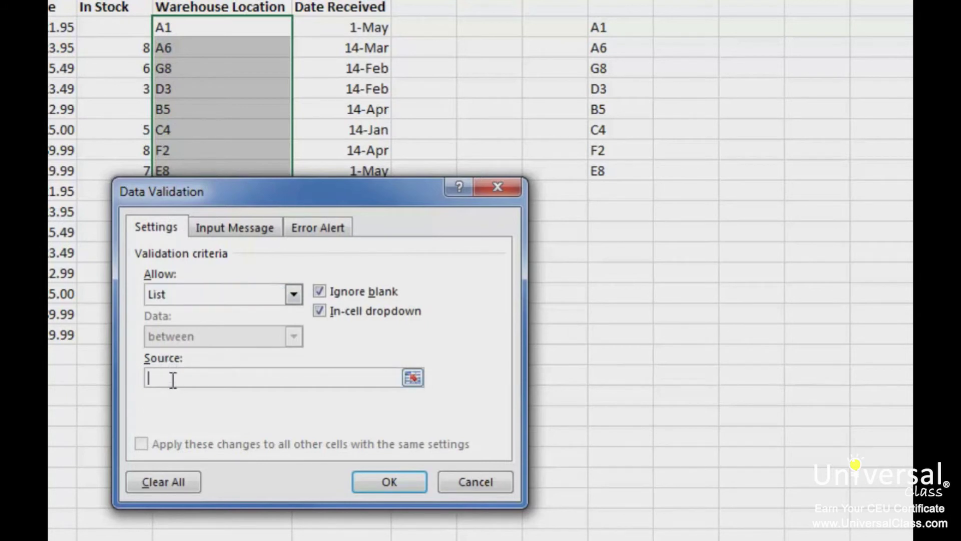
pyautogui.moveTo(616, 30); pyautogui.dragTo(612, 172)
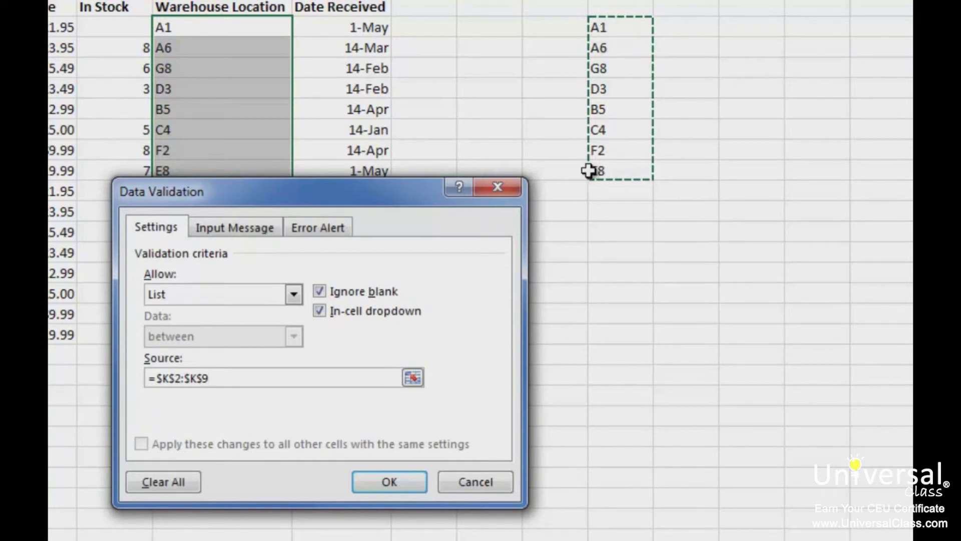
pyautogui.click(388, 481)
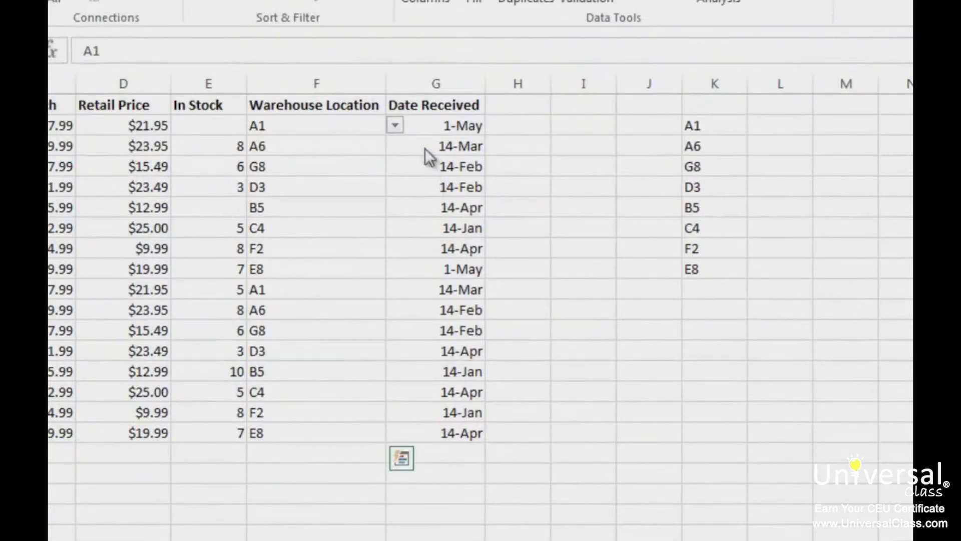
# Check the choices in the in-cell list of Warehouse Location cell F2 without changing its value.
pyautogui.click(303, 156)
pyautogui.click(308, 127)
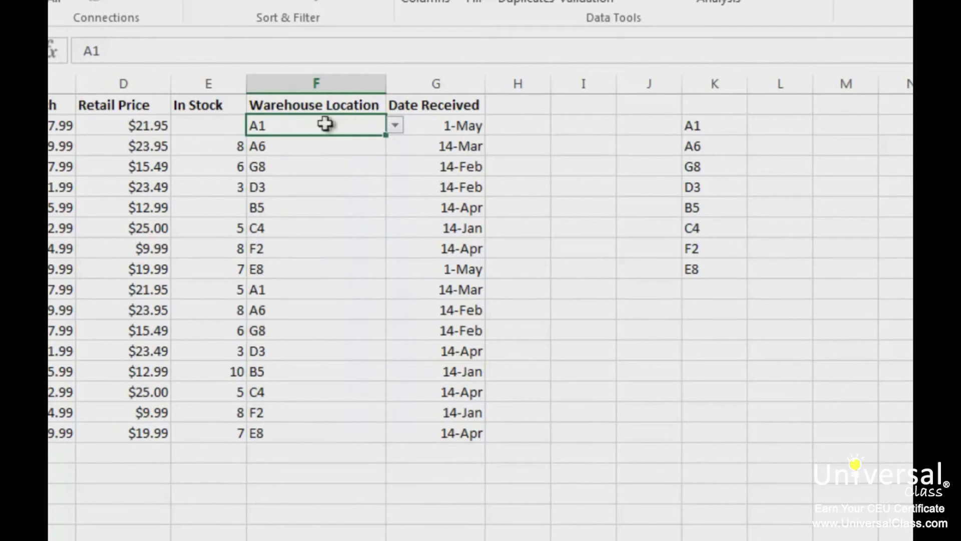
pyautogui.click(395, 126)
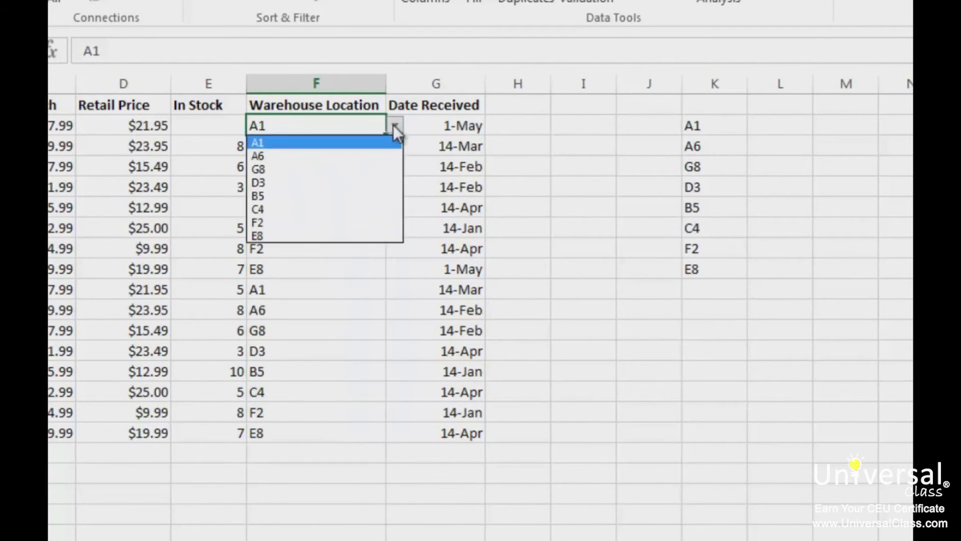
pyautogui.click(325, 273)
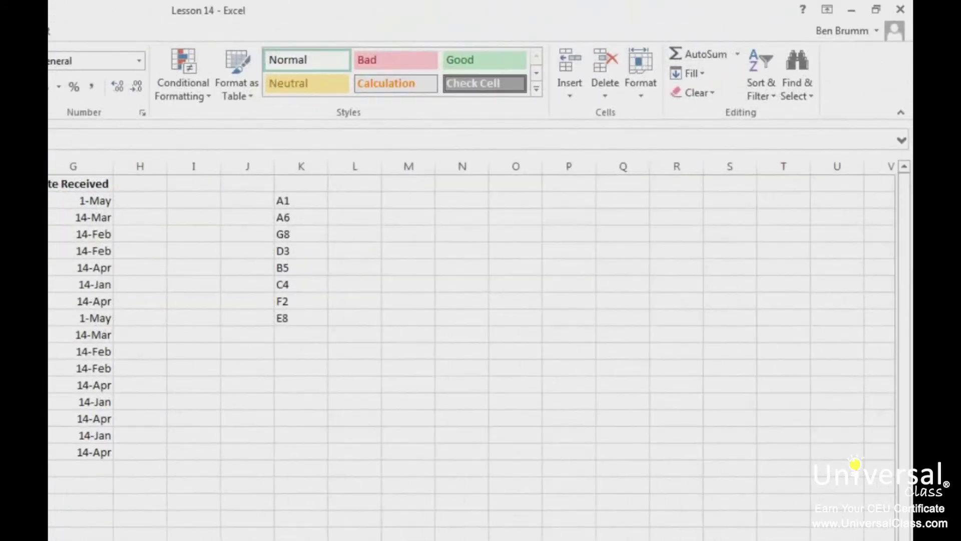
# Find all cells with data validation on the sheet using Go To Special.
pyautogui.click(798, 90)
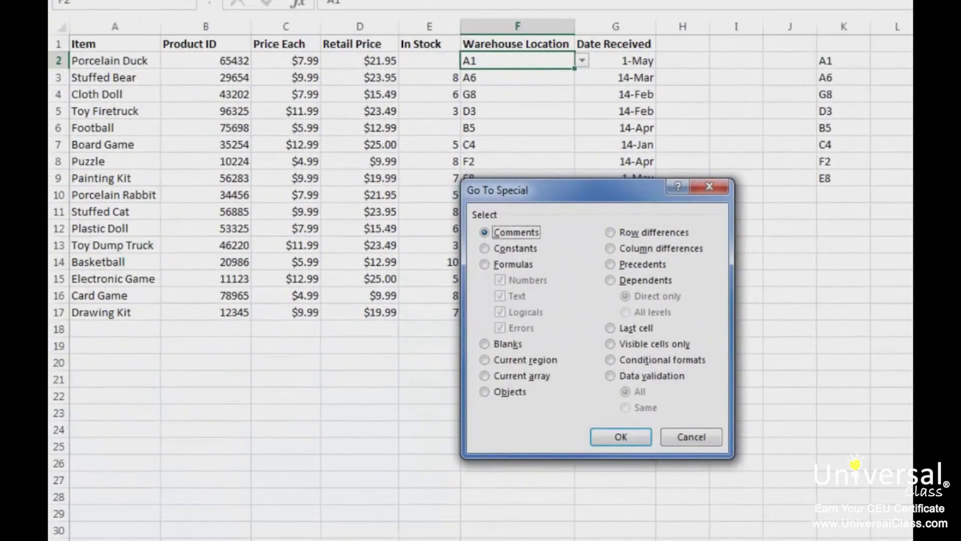
pyautogui.click(664, 377)
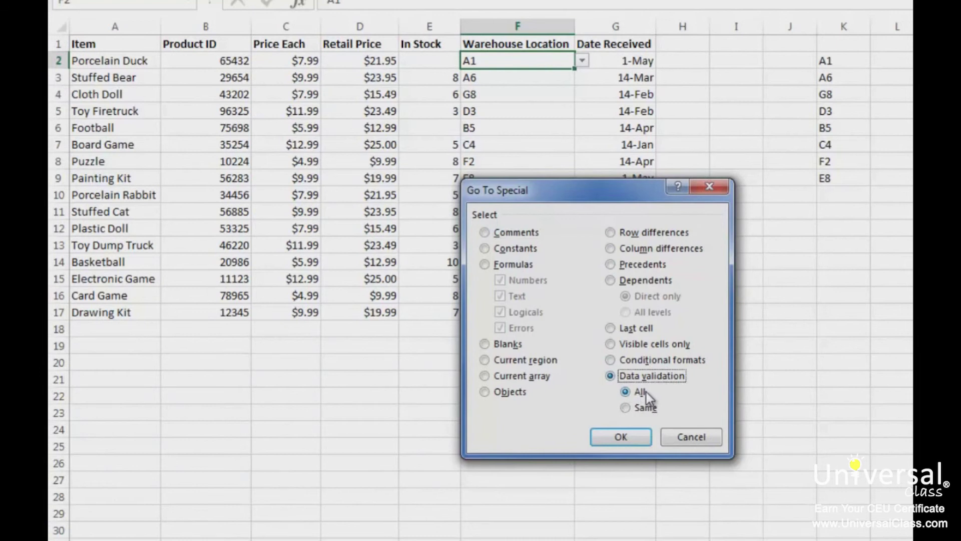
pyautogui.click(620, 438)
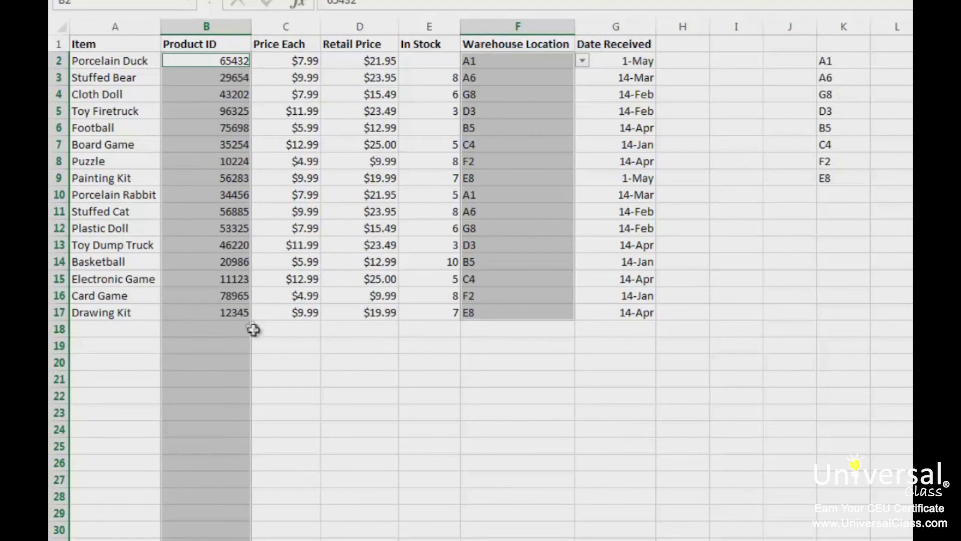
# Starting from Product ID cell B13, use Go To Special to select only the cells with the same data validation.
pyautogui.click(222, 250)
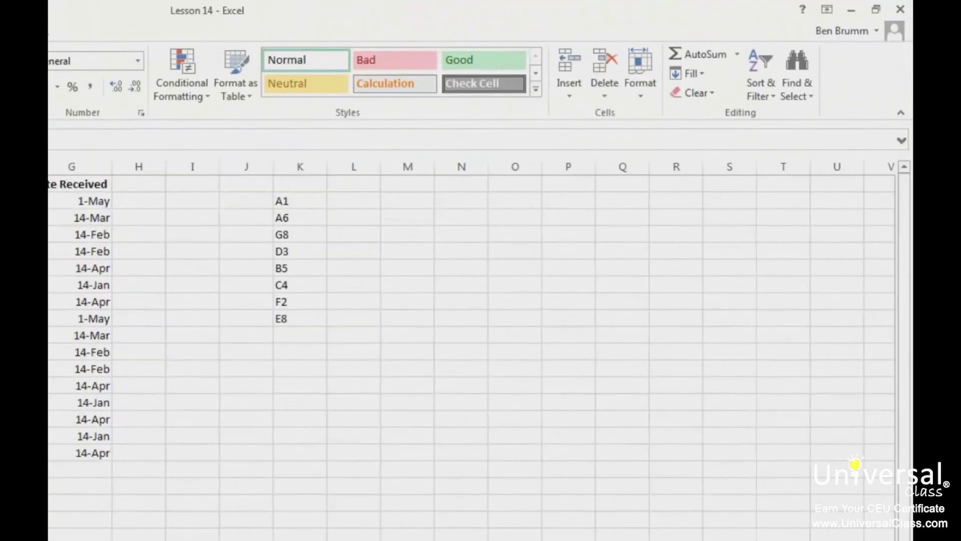
pyautogui.click(808, 82)
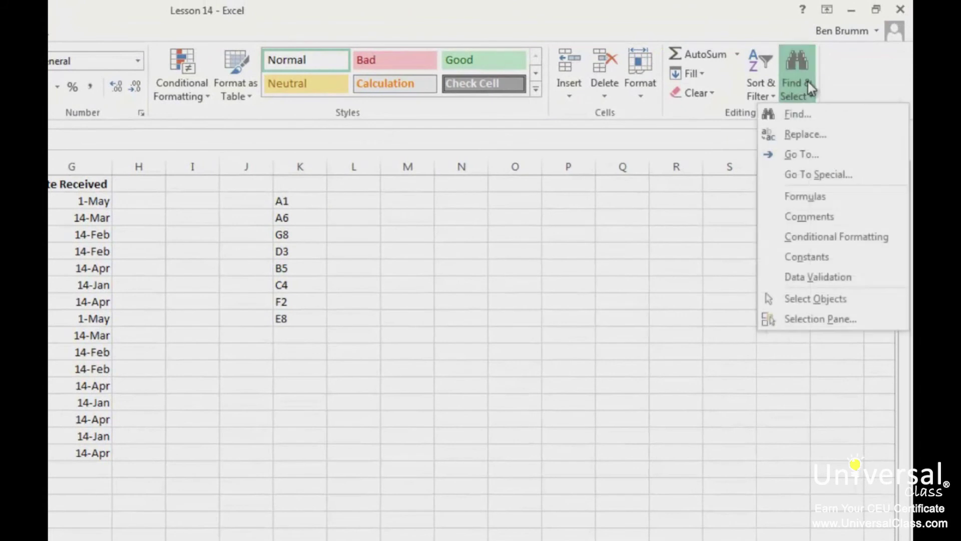
pyautogui.click(818, 175)
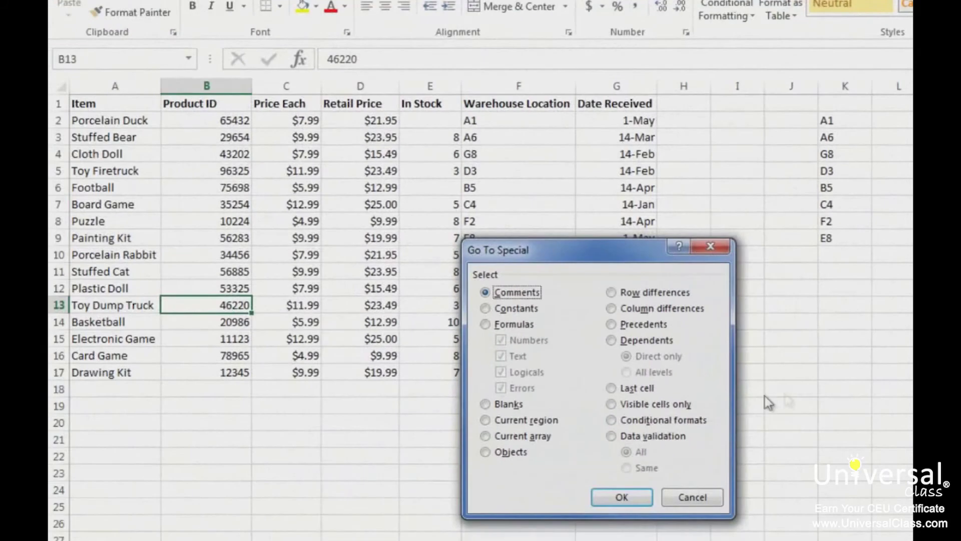
pyautogui.click(643, 436)
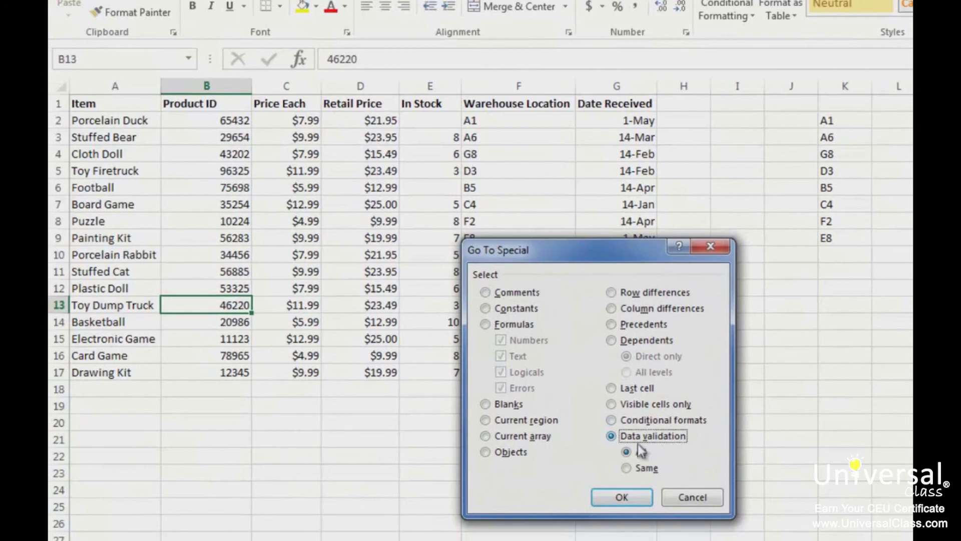
pyautogui.click(644, 473)
pyautogui.click(619, 497)
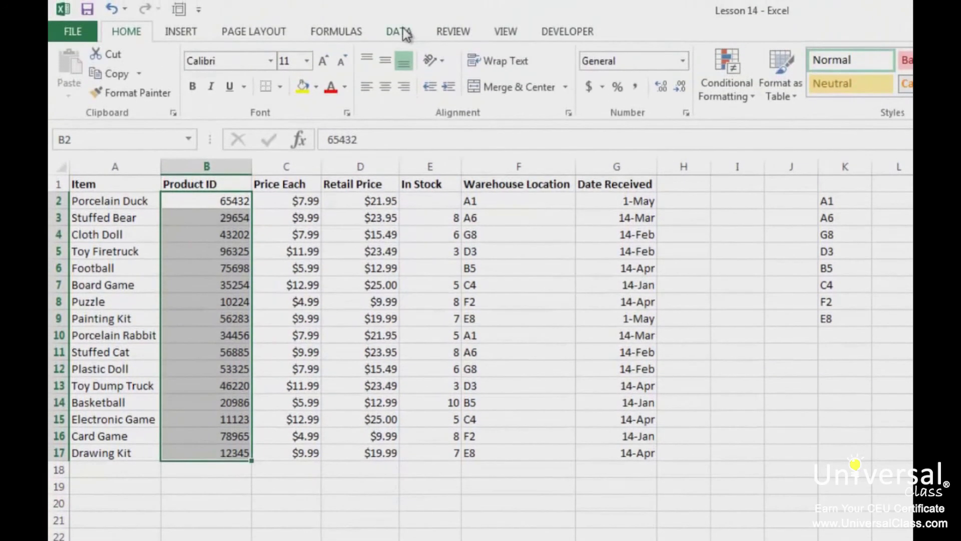
# Clear all data validation settings from the selected Product ID cells and check cell B12 for an input message.
pyautogui.click(406, 32)
pyautogui.click(755, 107)
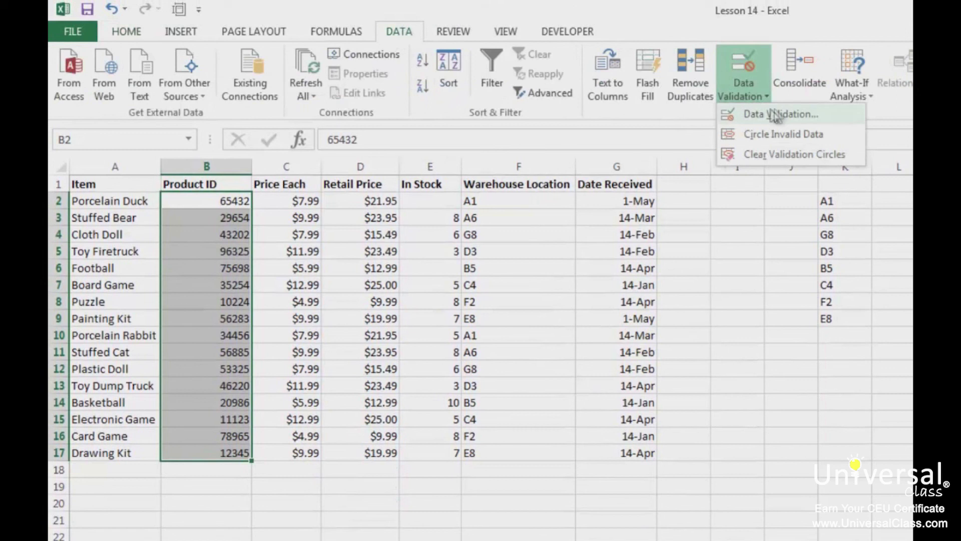
pyautogui.click(819, 116)
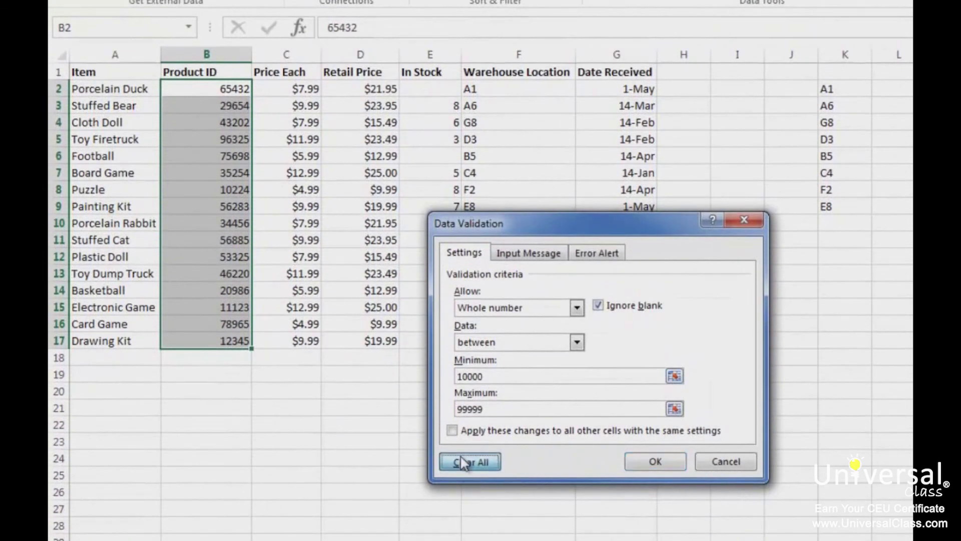
pyautogui.click(463, 461)
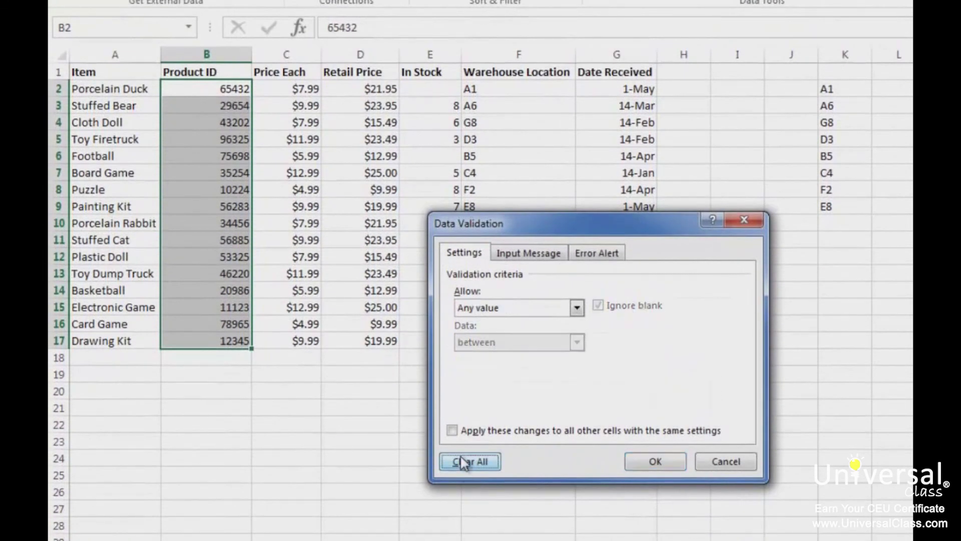
pyautogui.click(650, 459)
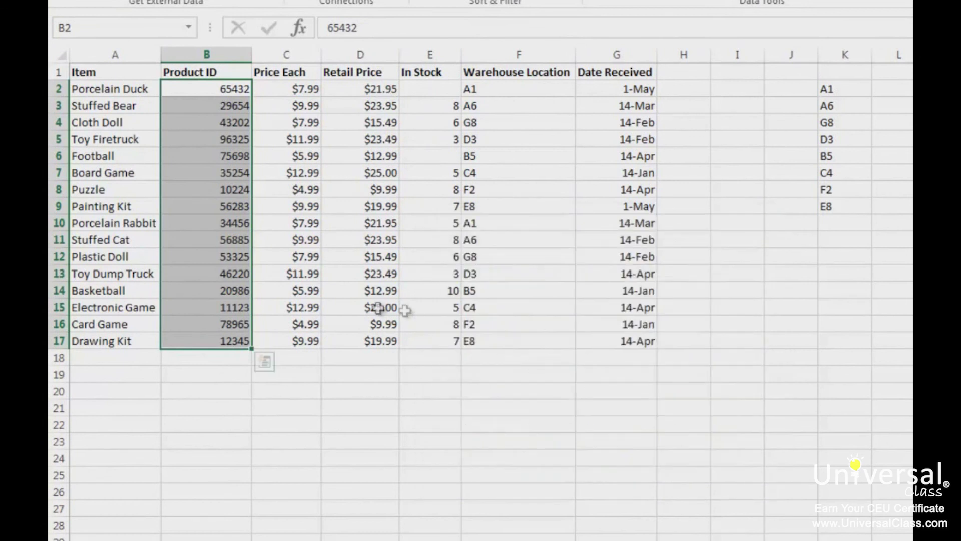
pyautogui.click(216, 257)
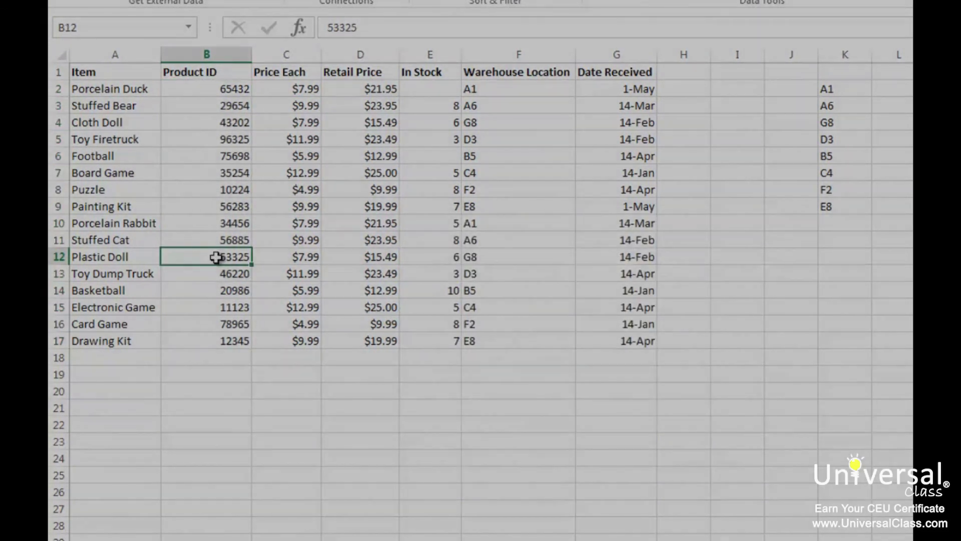